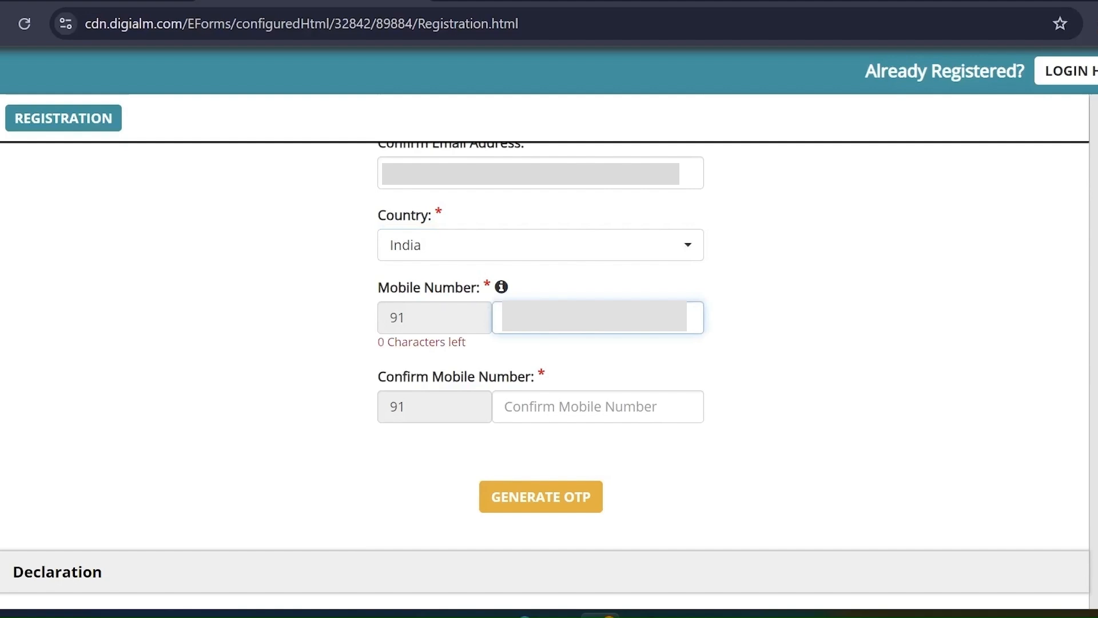
Re-enter the mobile number to confirm it, send OTPs to mobile and e-mail, and type the captcha.
left_click(546, 411)
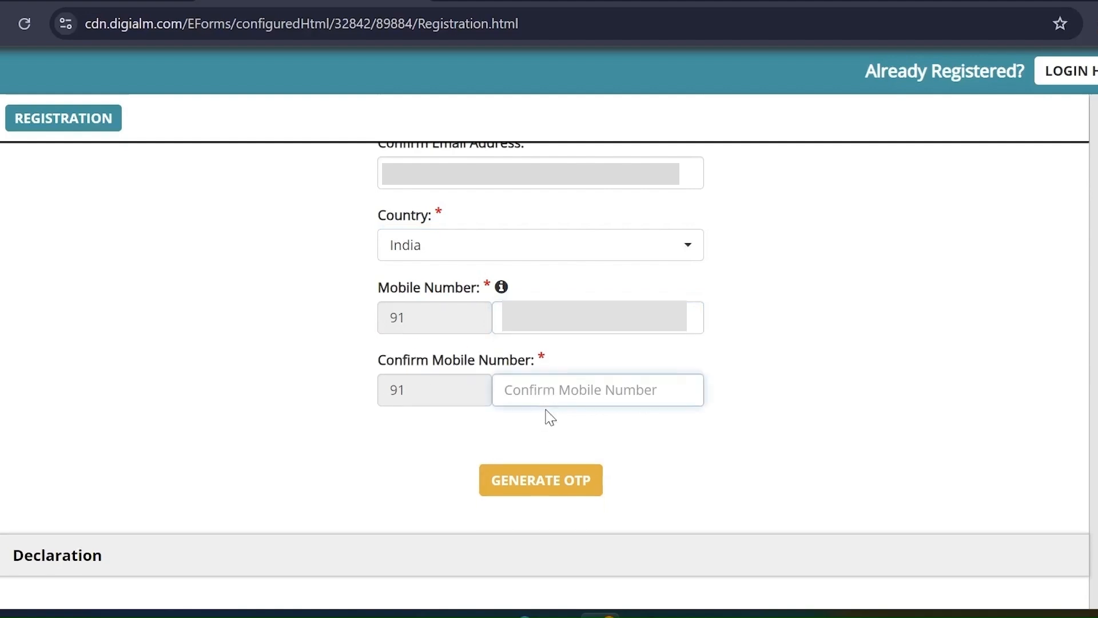
type("888")
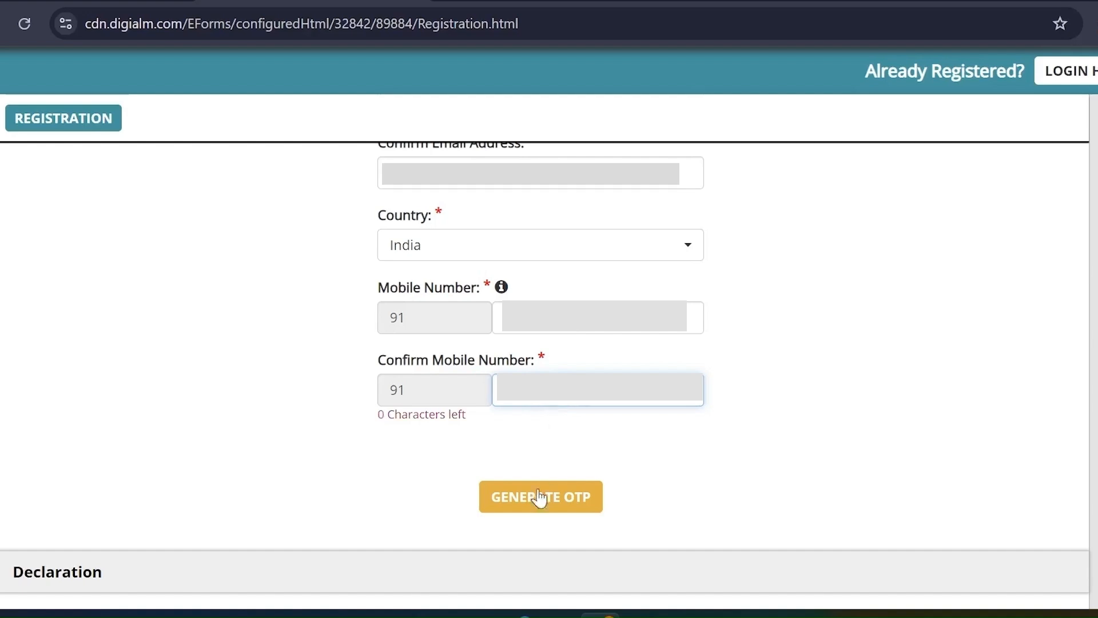
left_click(535, 503)
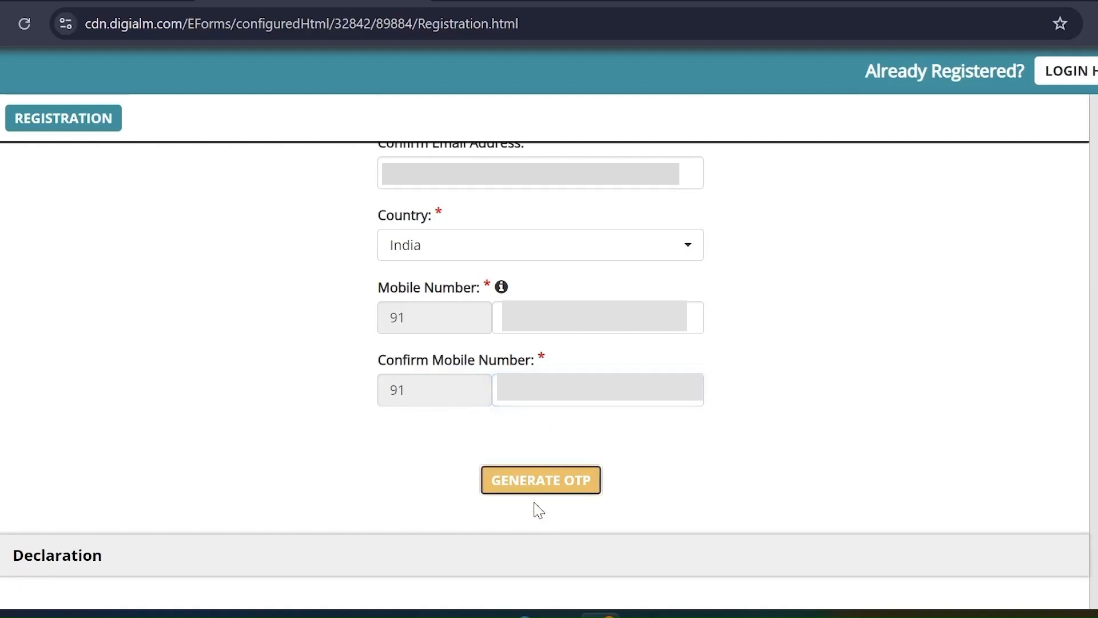
left_click(545, 486)
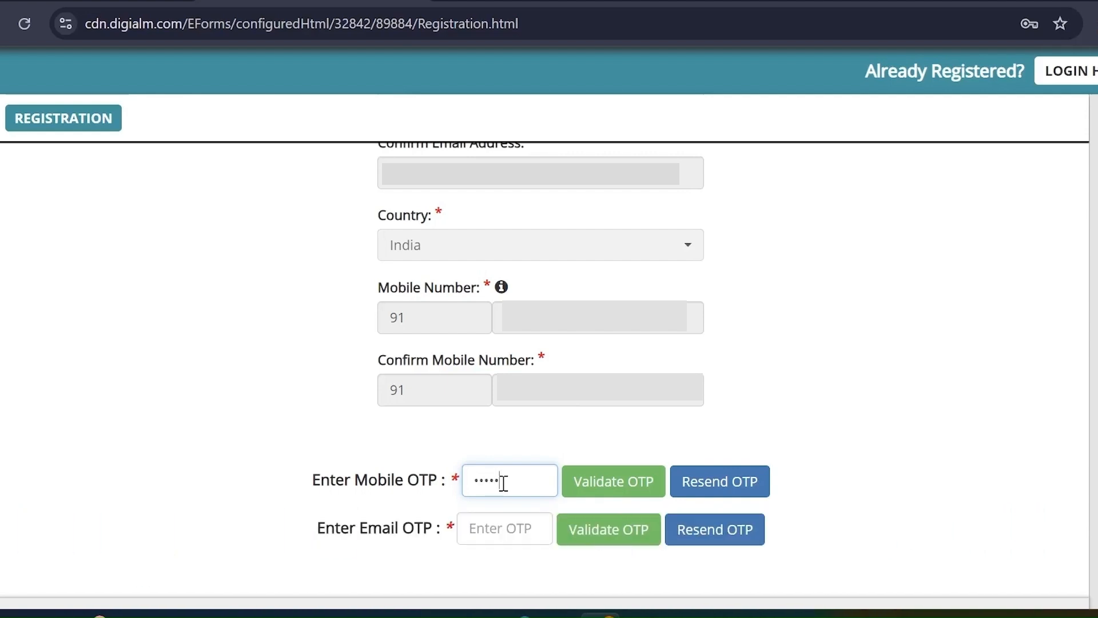
type("ba")
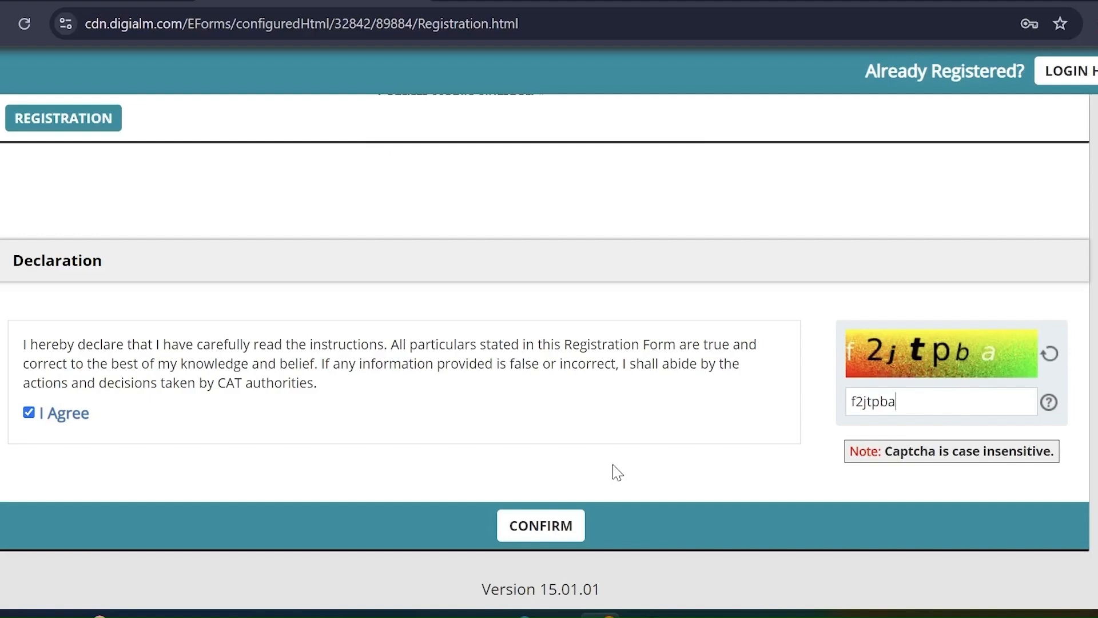
Confirm the registration and tick the name, e-mail, date of birth, country and mobile number as correct.
left_click(552, 538)
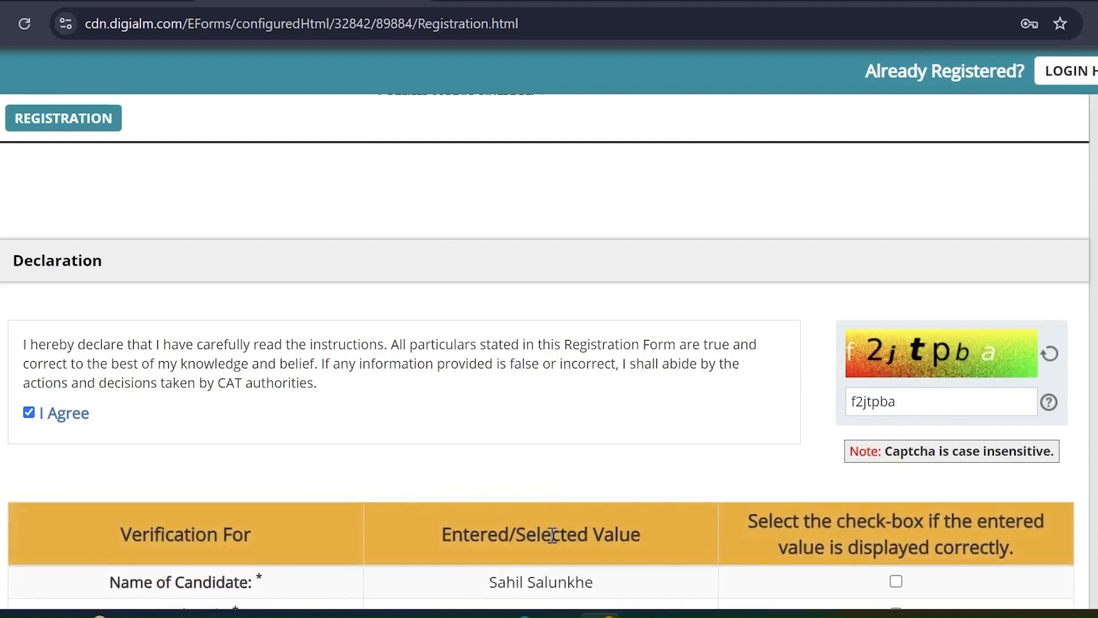
scroll(553, 538, "down", 5)
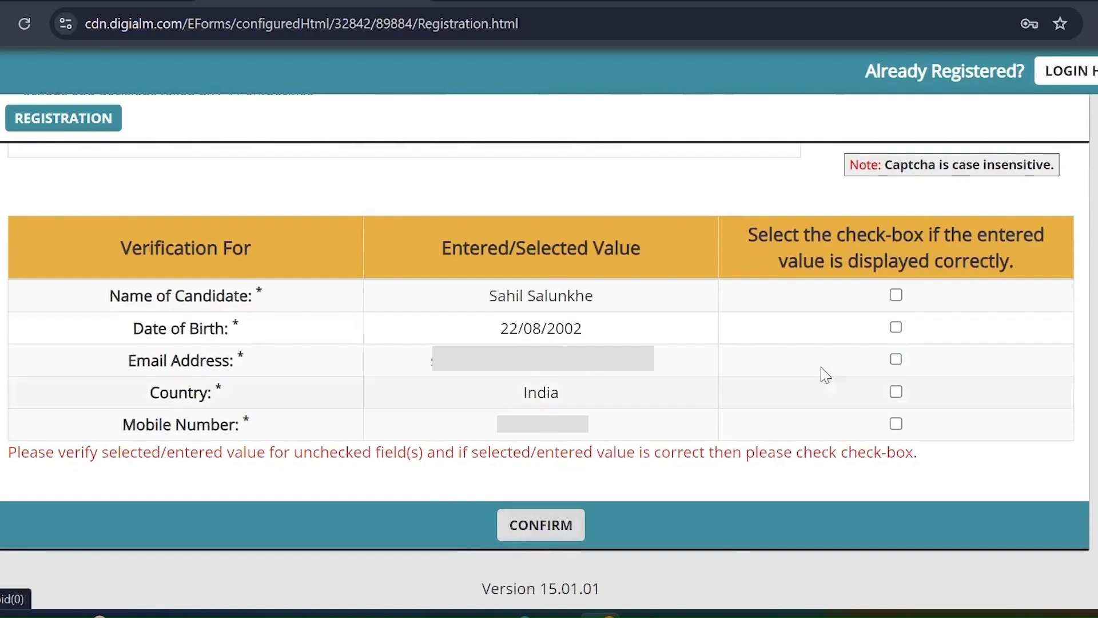
left_click(897, 296)
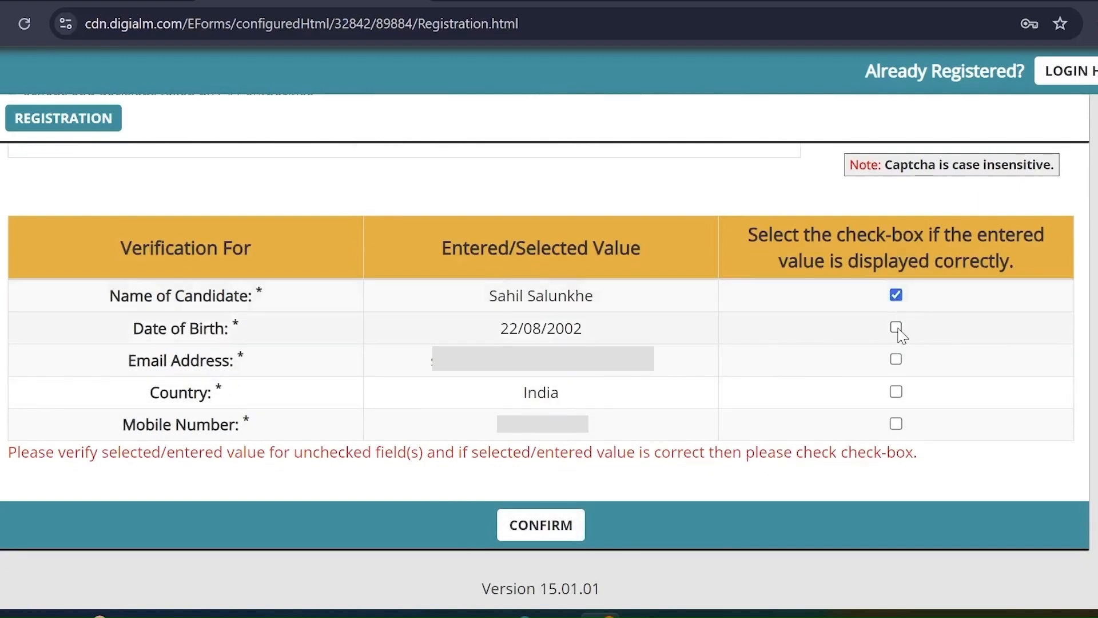
left_click(897, 359)
left_click(896, 329)
left_click(896, 393)
left_click(897, 424)
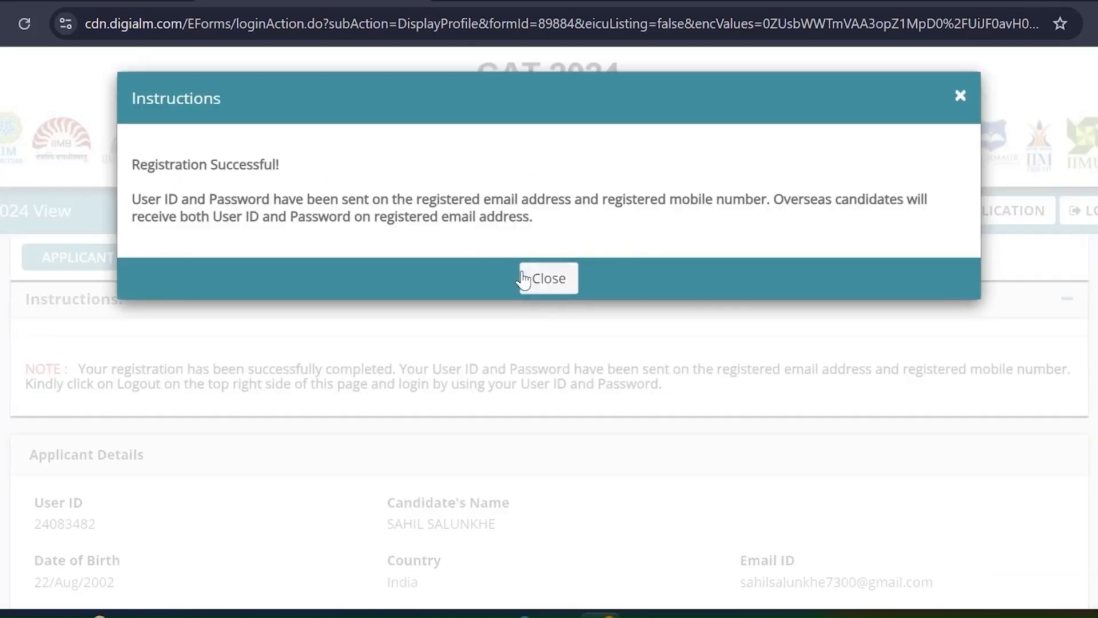
Dismiss the registration success message and open the application form's Personal Details.
left_click(554, 288)
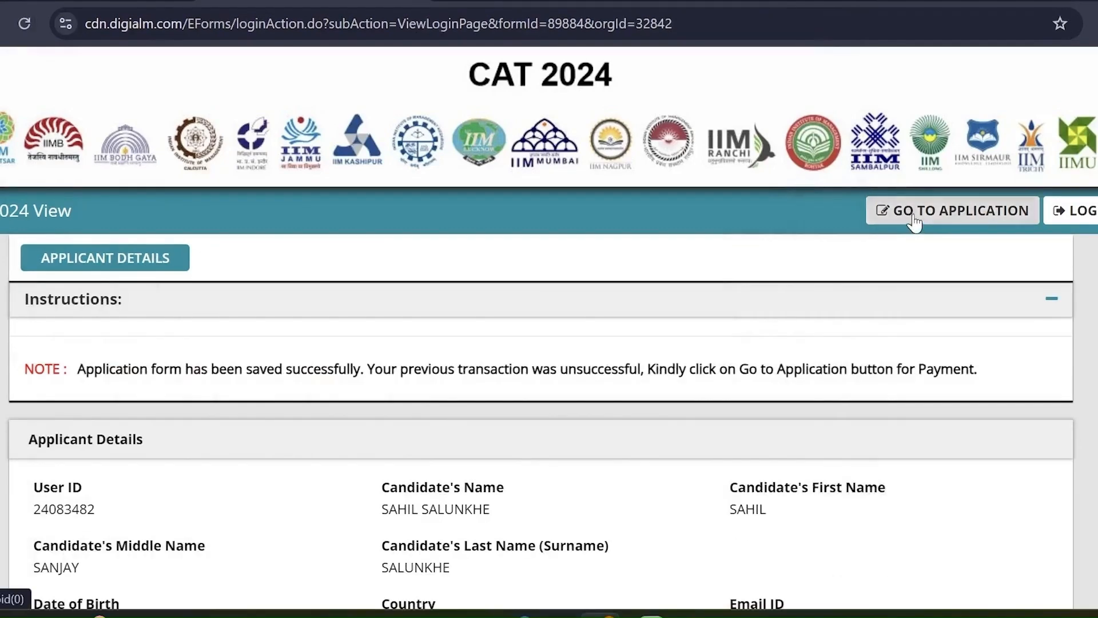
left_click(917, 221)
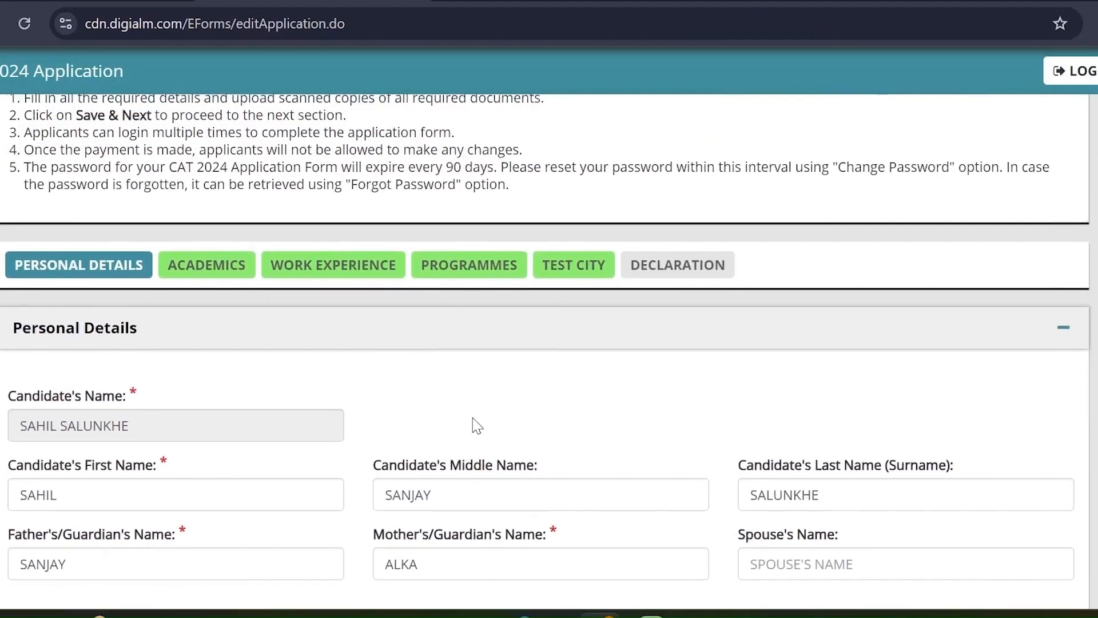
scroll(478, 426, "down", 3)
scroll(475, 427, "up", 1)
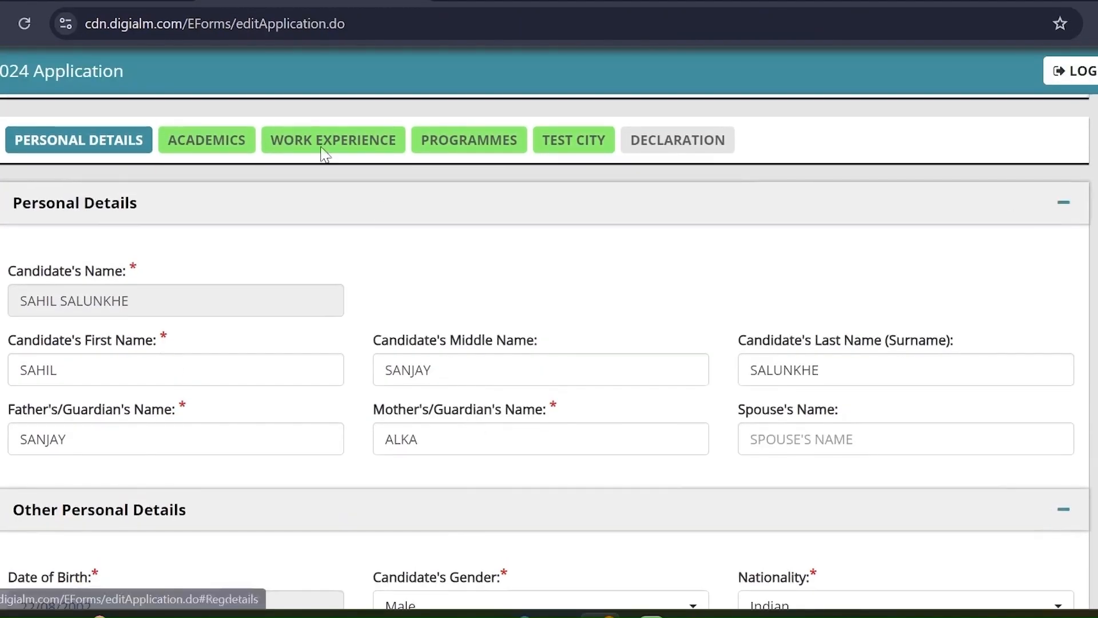
scroll(652, 246, "down", 5)
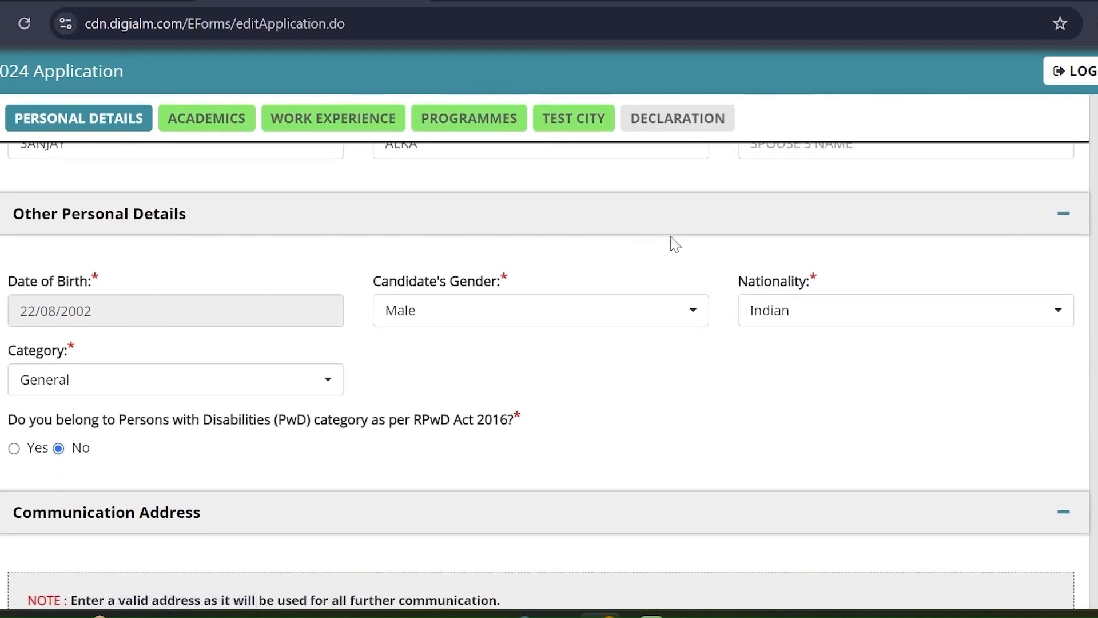
scroll(804, 249, "down", 5)
scroll(767, 295, "up", 2)
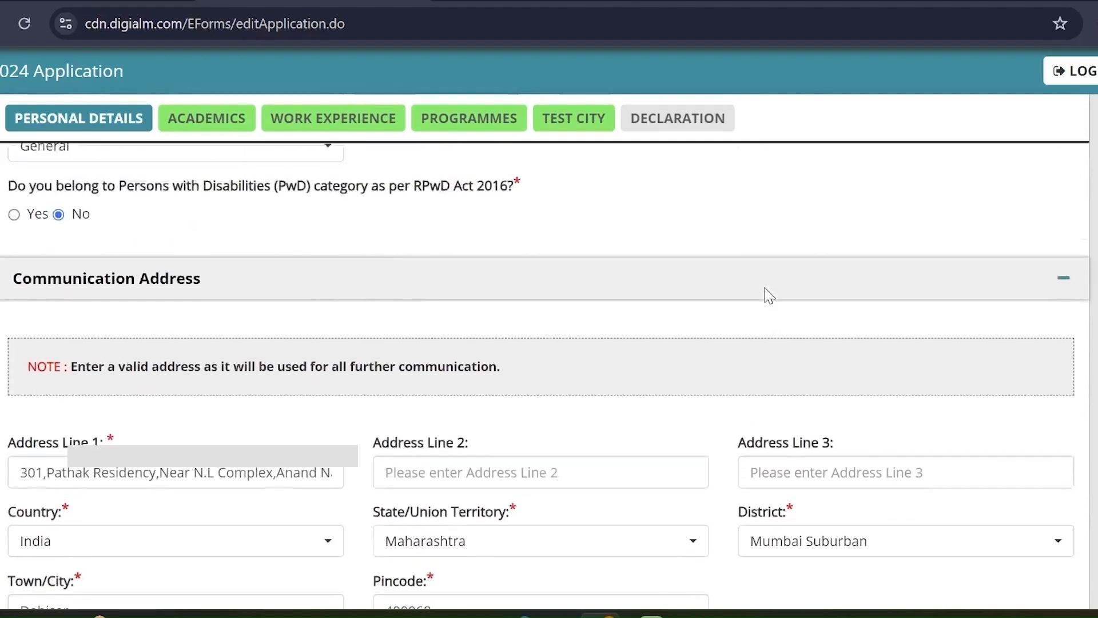
Switch Category to EWS and back to General, then answer Yes to the PwD question.
left_click(287, 221)
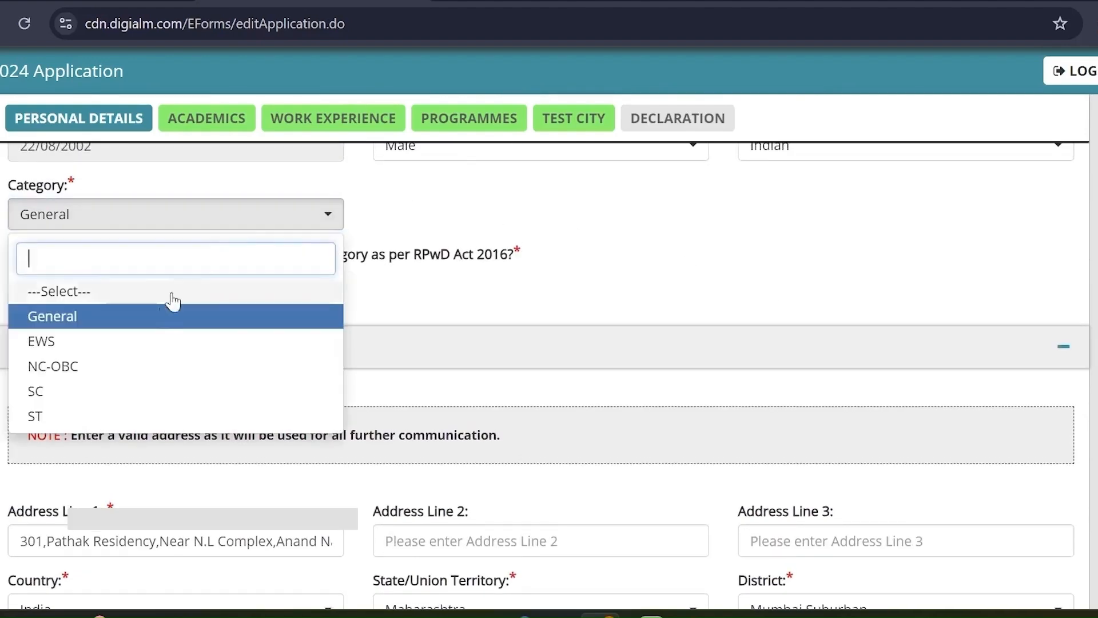
left_click(112, 346)
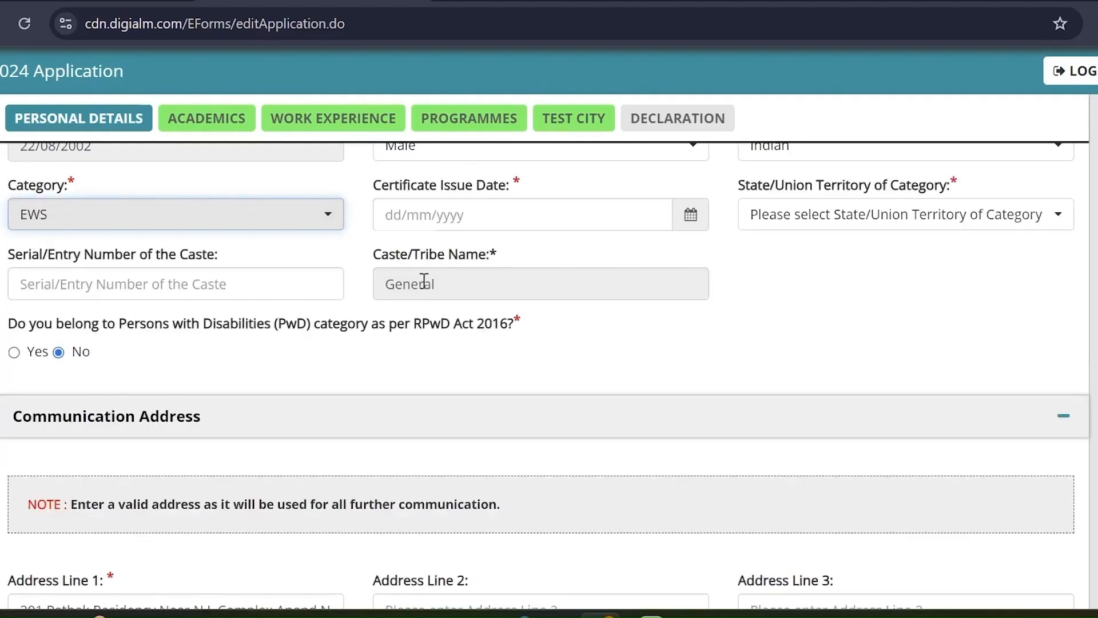
scroll(424, 280, "up", 1)
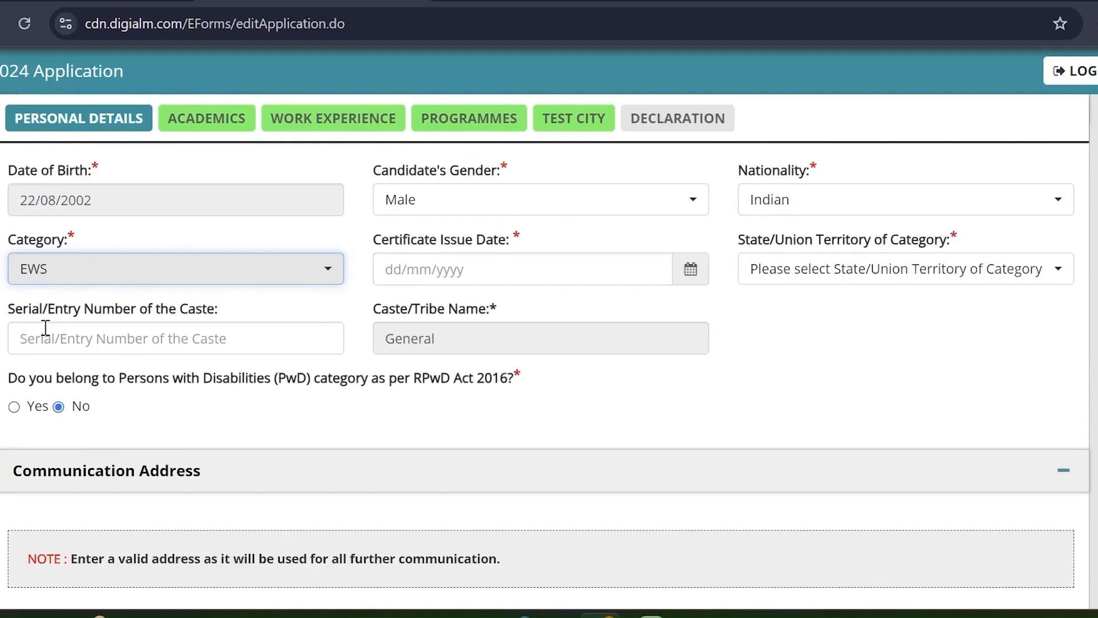
left_click(86, 281)
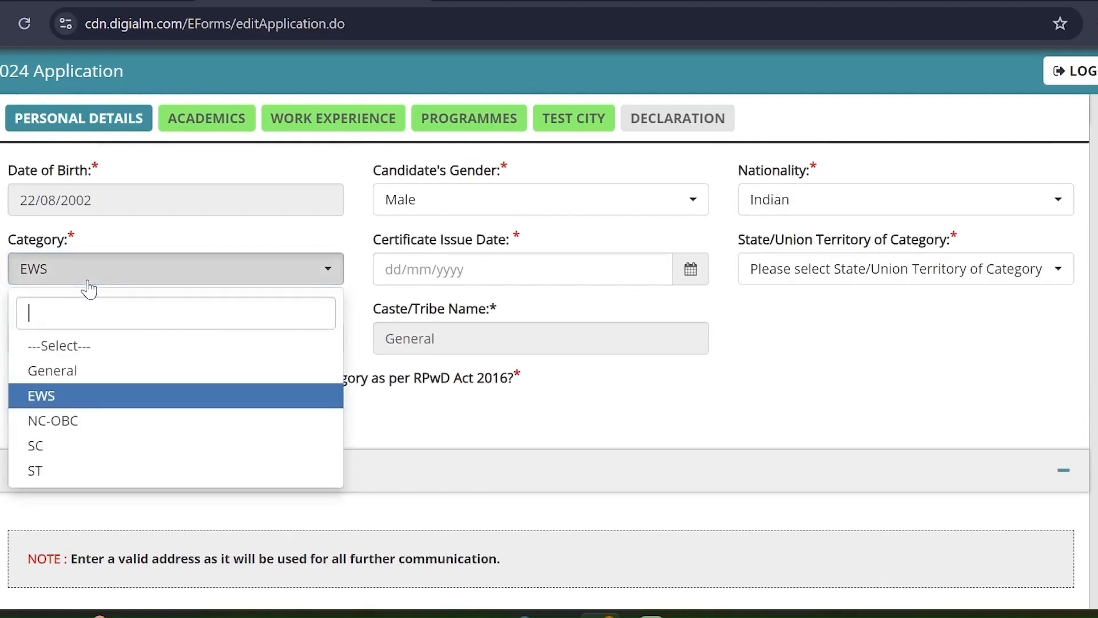
left_click(73, 376)
left_click(14, 337)
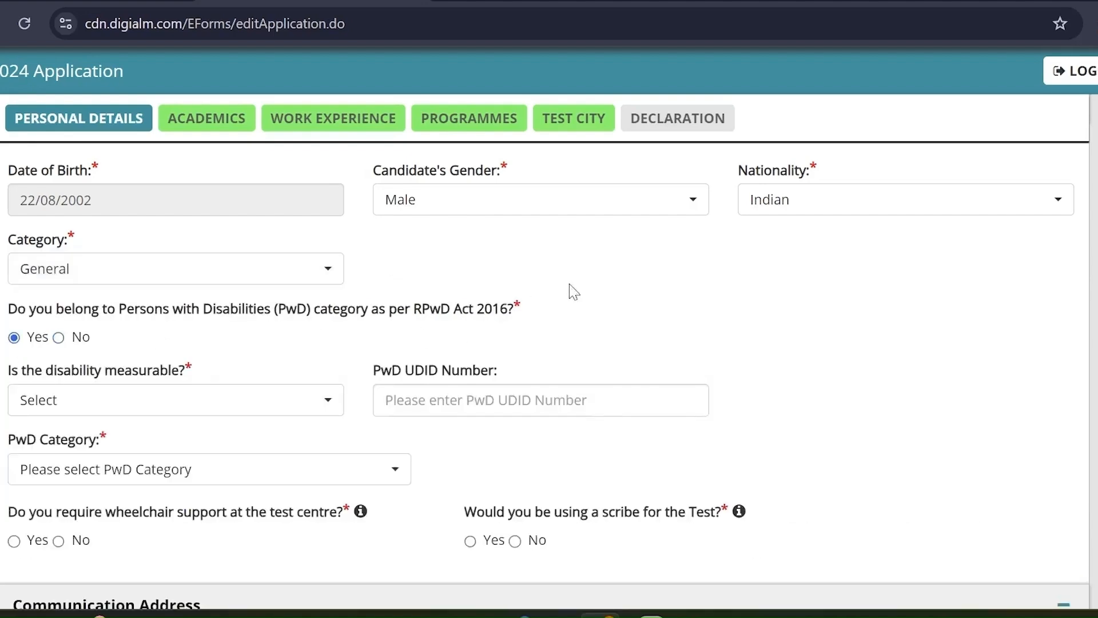
scroll(666, 293, "down", 1)
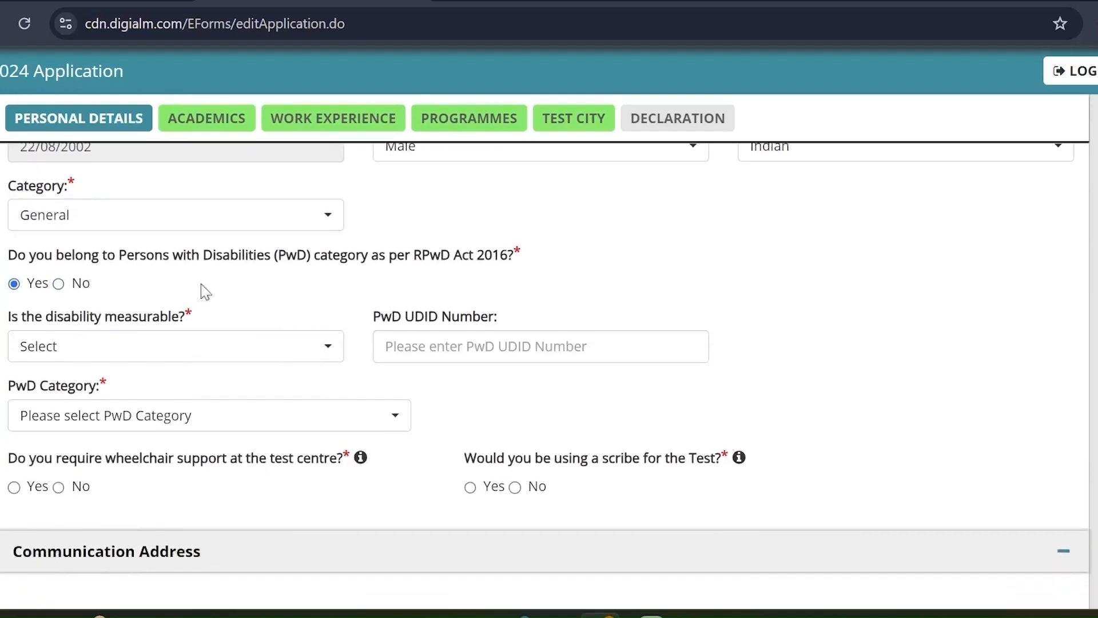
left_click(58, 284)
scroll(246, 314, "down", 1)
scroll(246, 314, "down", 4)
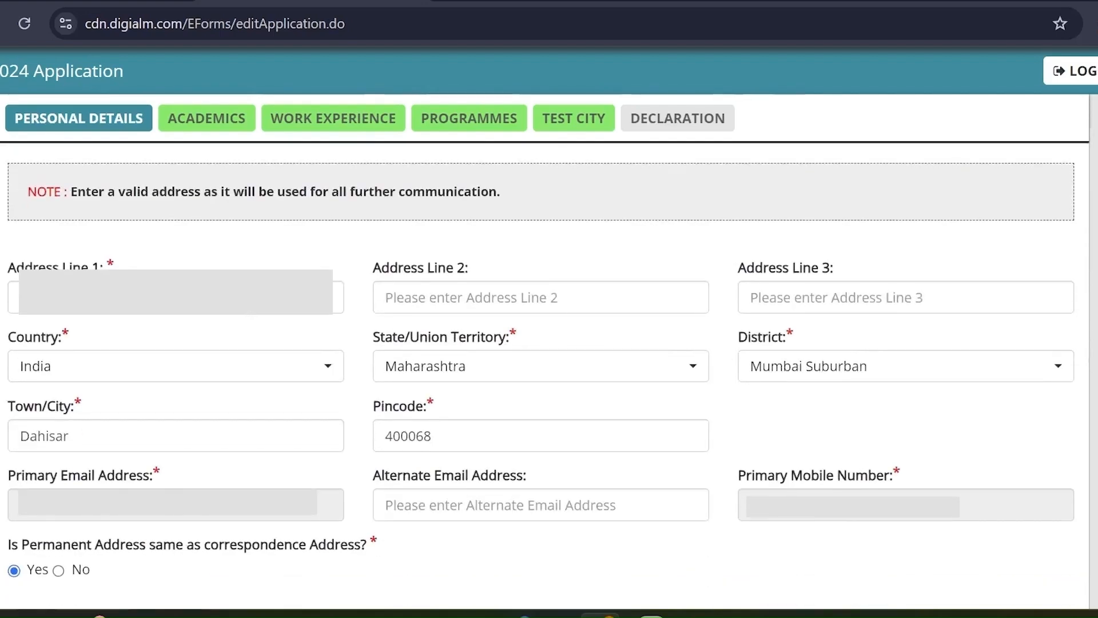
scroll(246, 315, "down", 1)
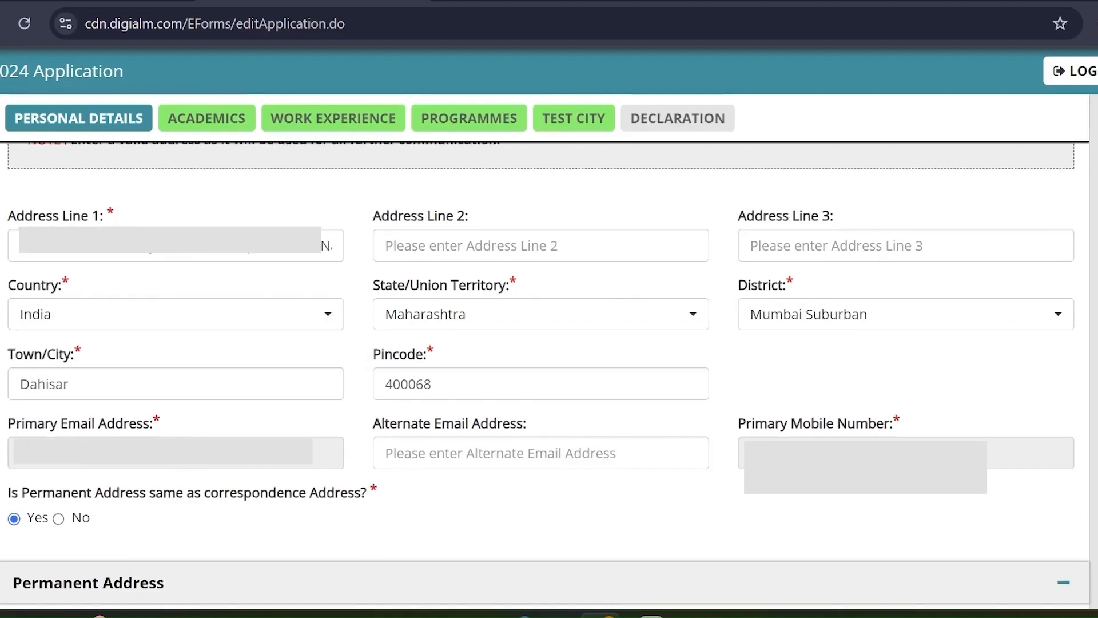
scroll(724, 435, "down", 3)
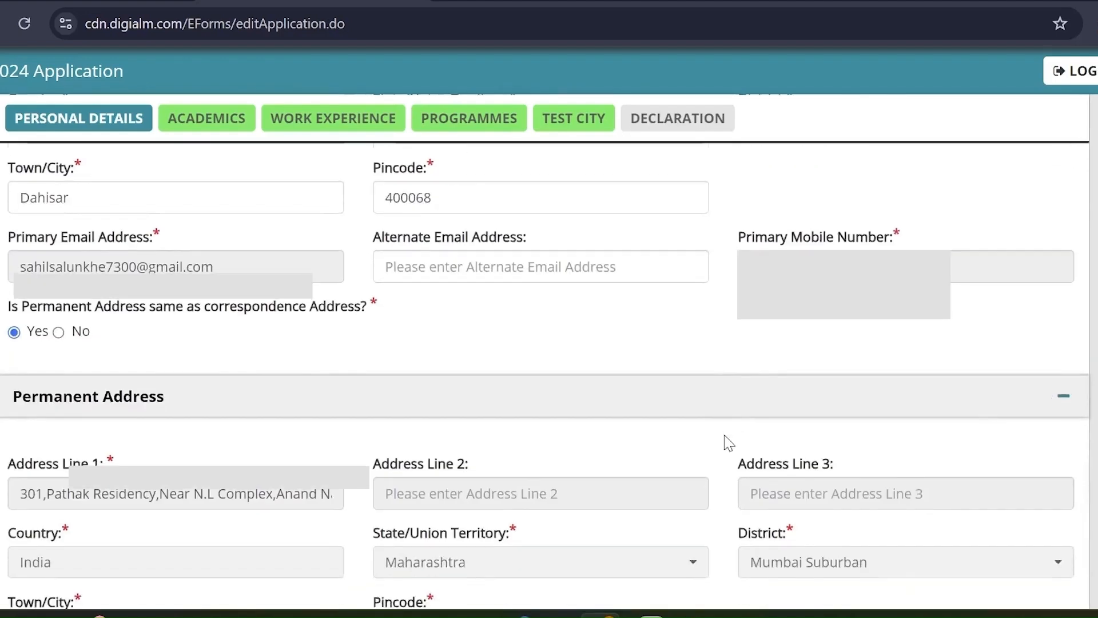
scroll(724, 435, "down", 3)
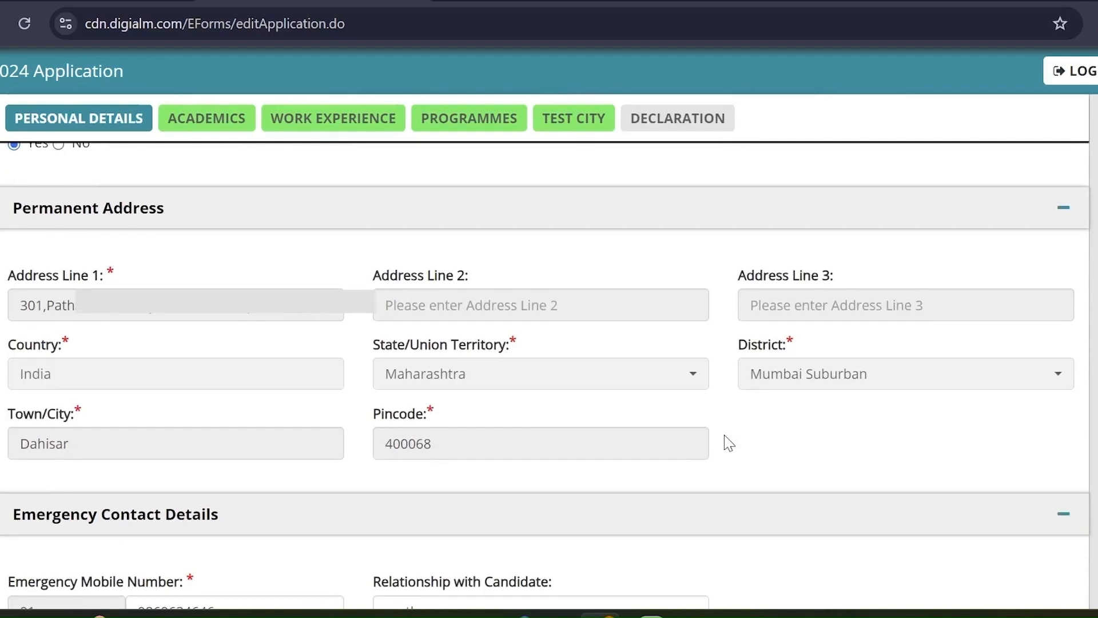
scroll(725, 438, "down", 1)
scroll(724, 435, "down", 3)
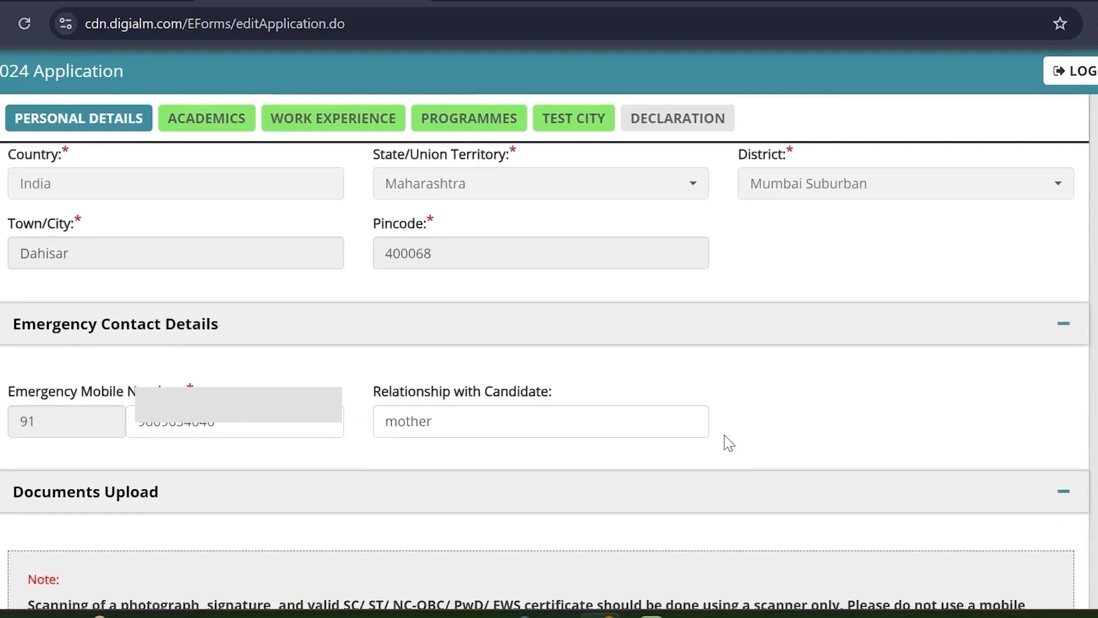
scroll(725, 444, "down", 3)
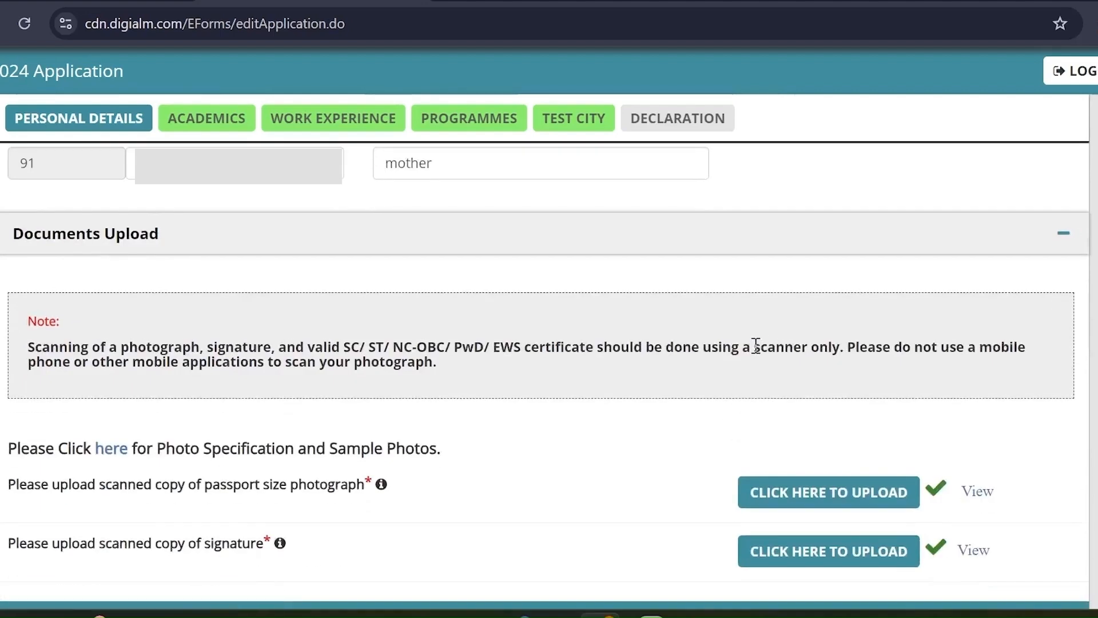
Check the uploaded passport photograph and signature, then save Personal Details and continue to Academics.
left_click_drag(755, 345, 818, 347)
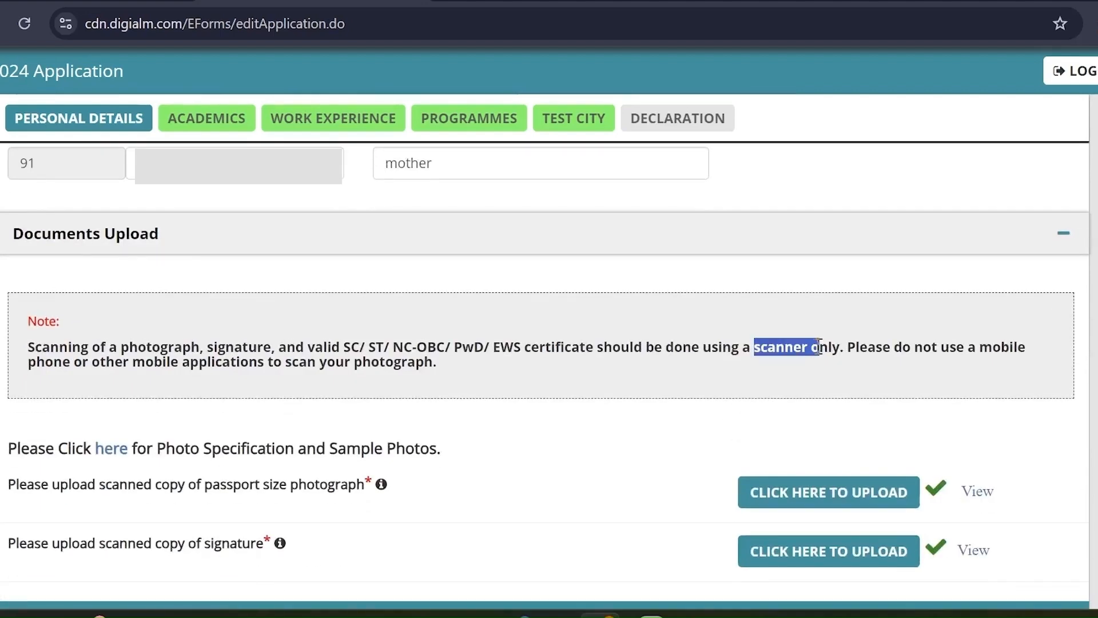
left_click(837, 388)
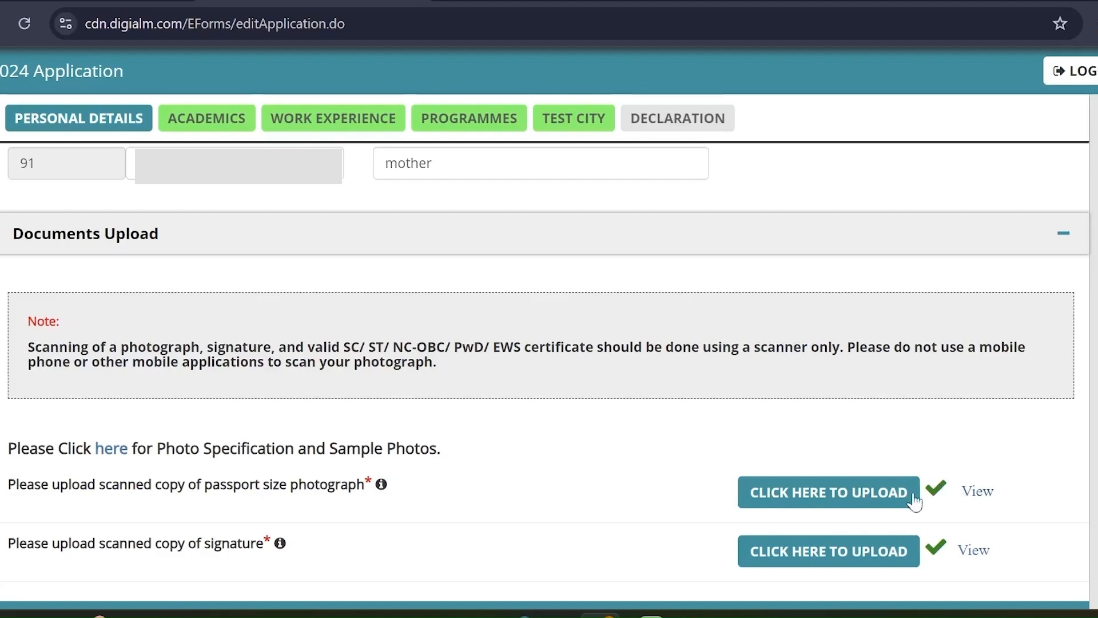
left_click(855, 490)
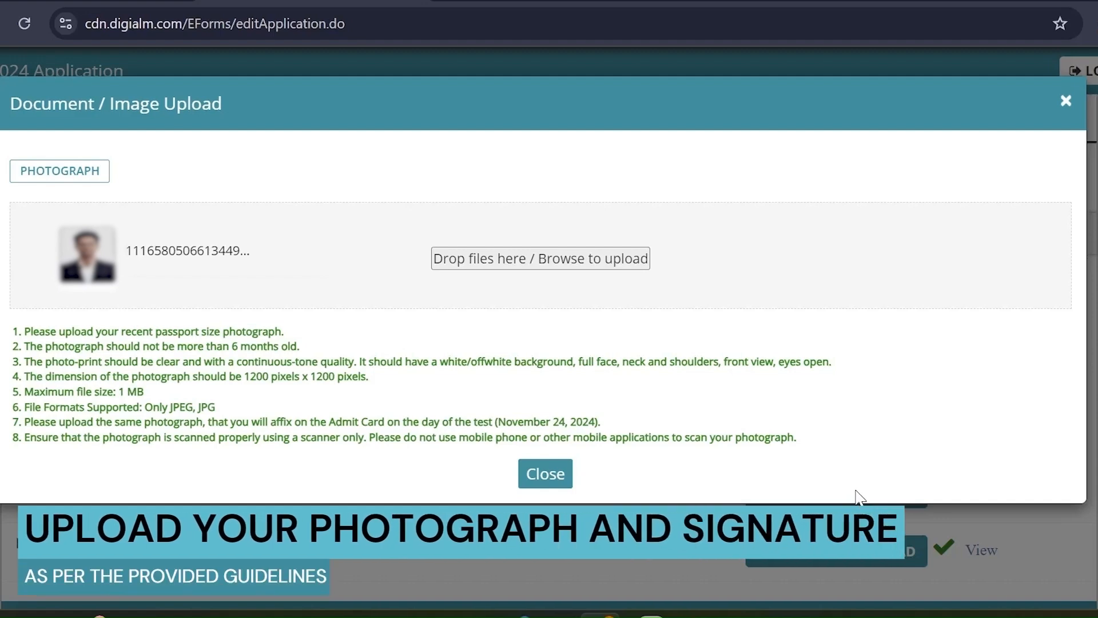
left_click(846, 548)
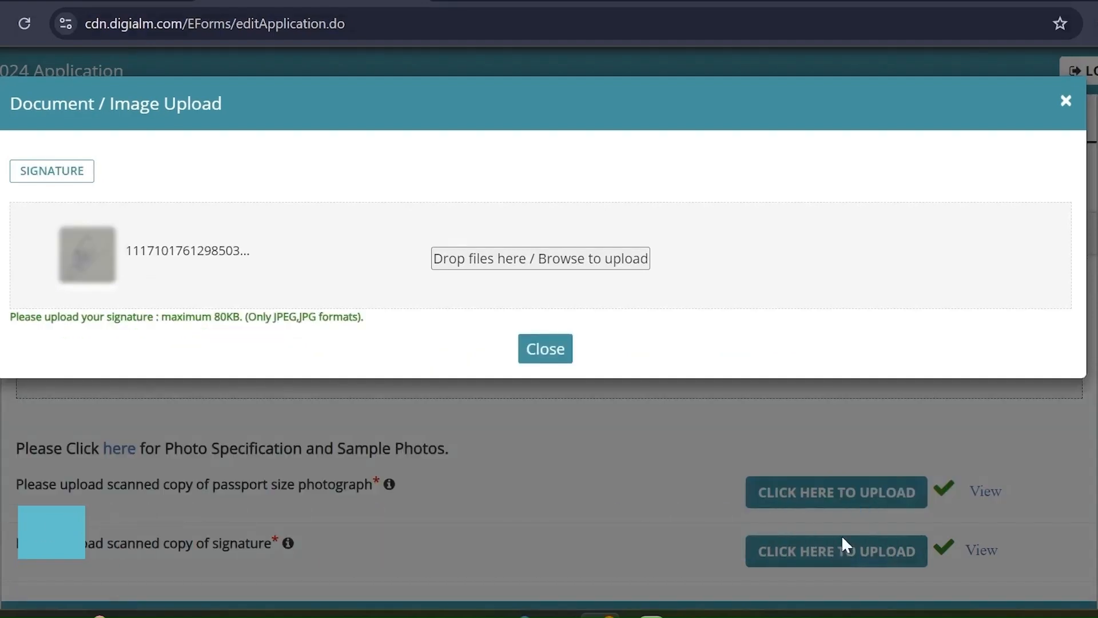
left_click(607, 506)
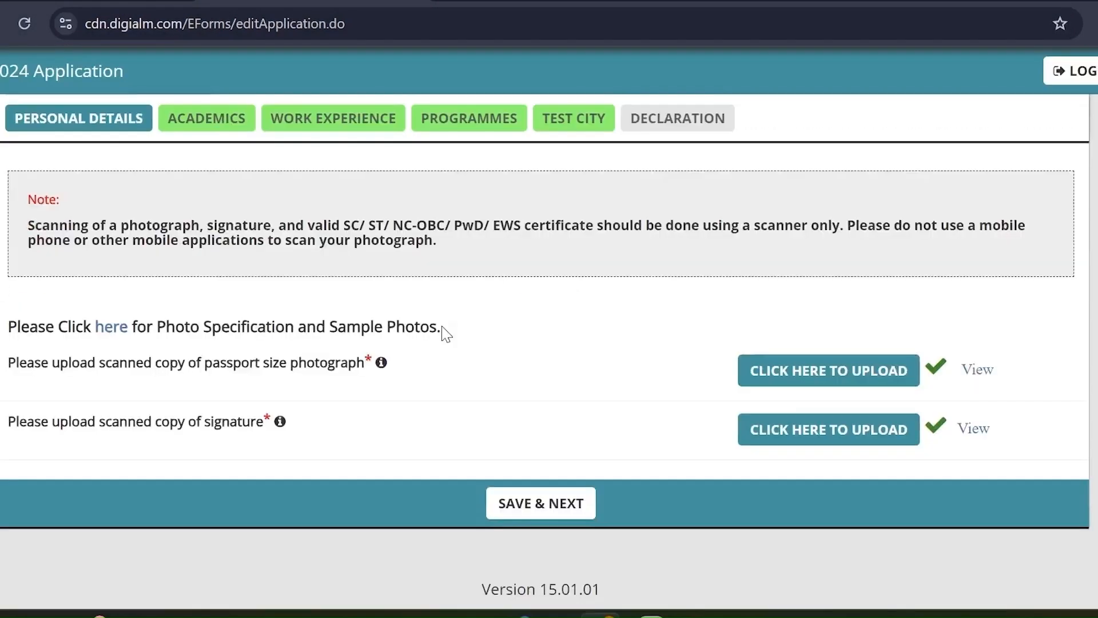
left_click(513, 491)
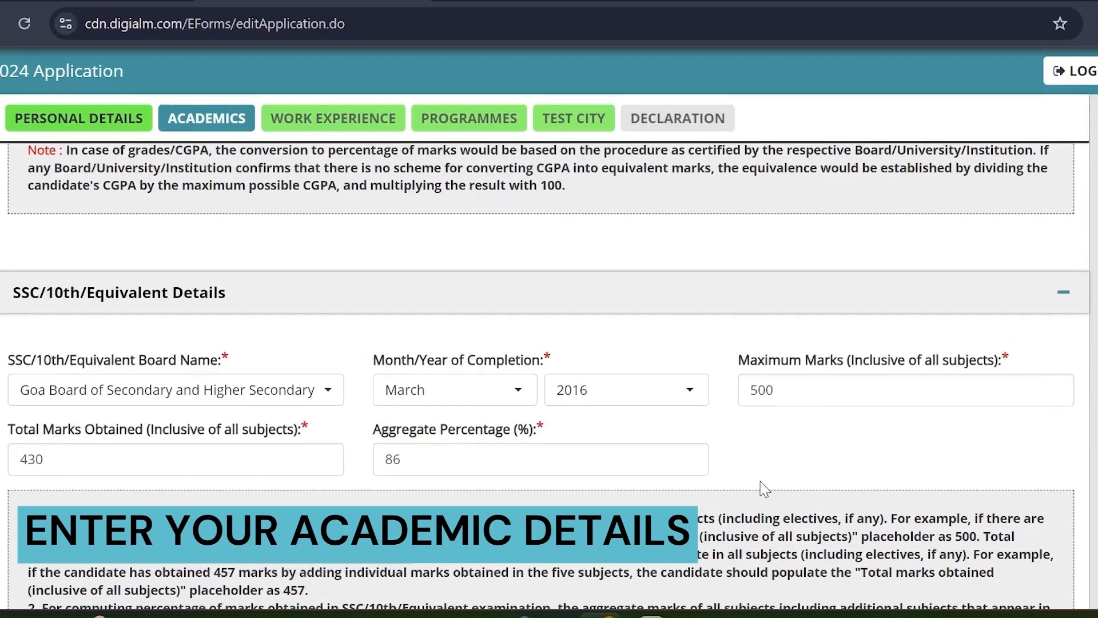
scroll(761, 486, "down", 8)
scroll(764, 487, "down", 3)
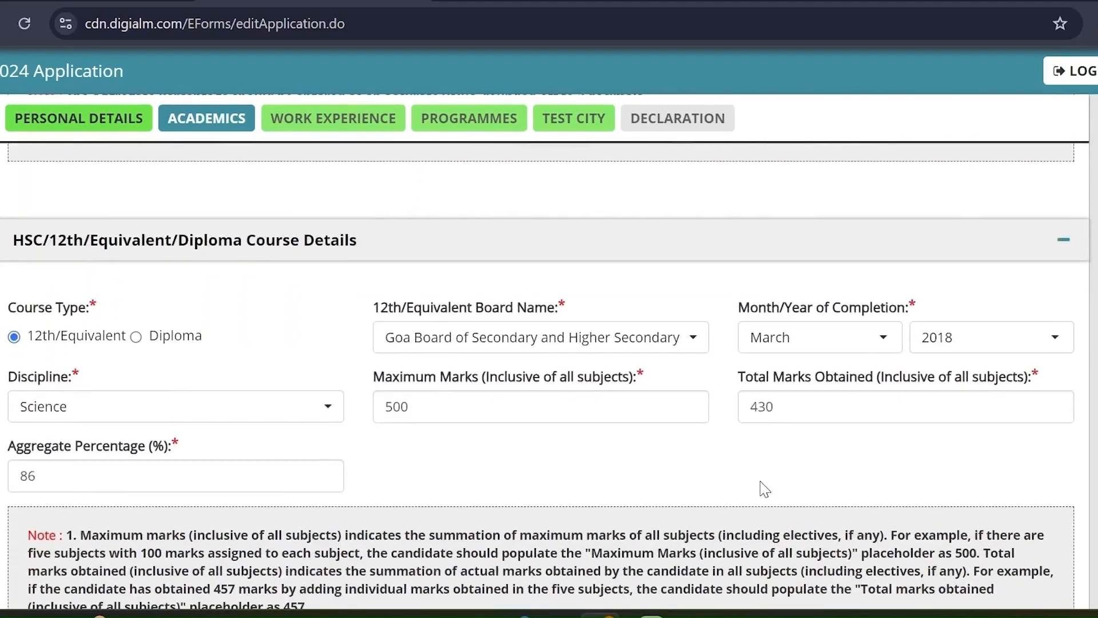
scroll(765, 489, "down", 6)
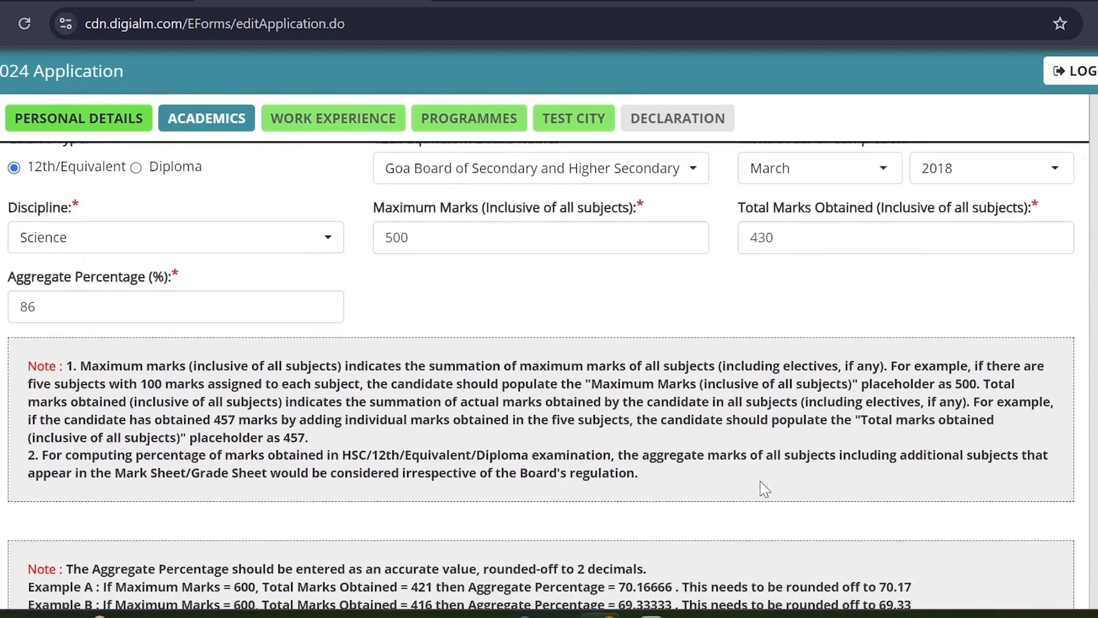
scroll(765, 489, "down", 4)
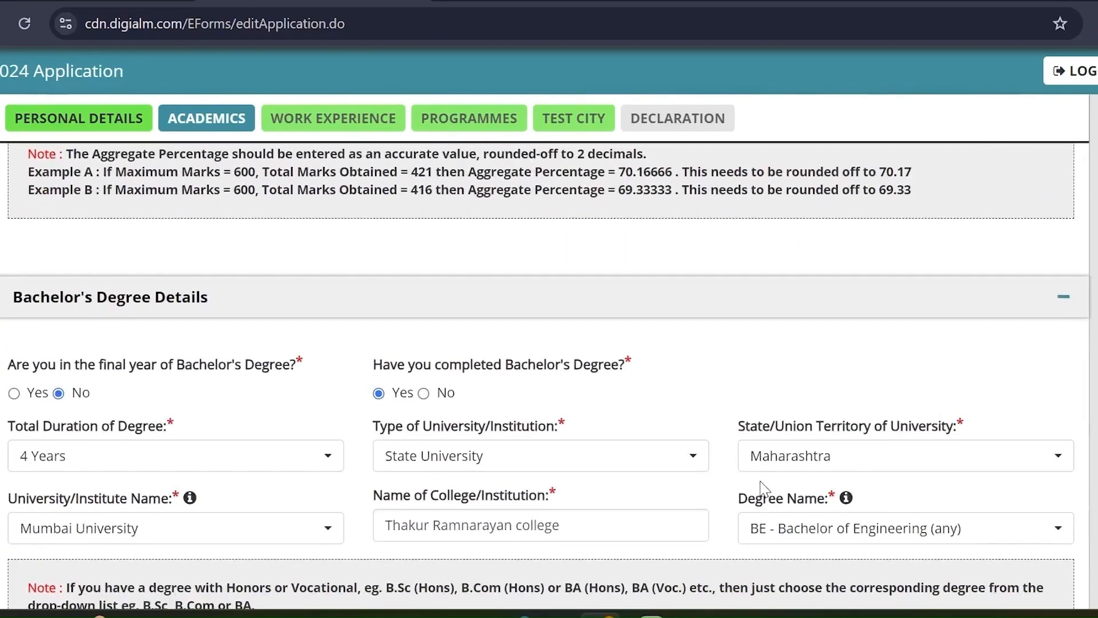
scroll(765, 490, "up", 3)
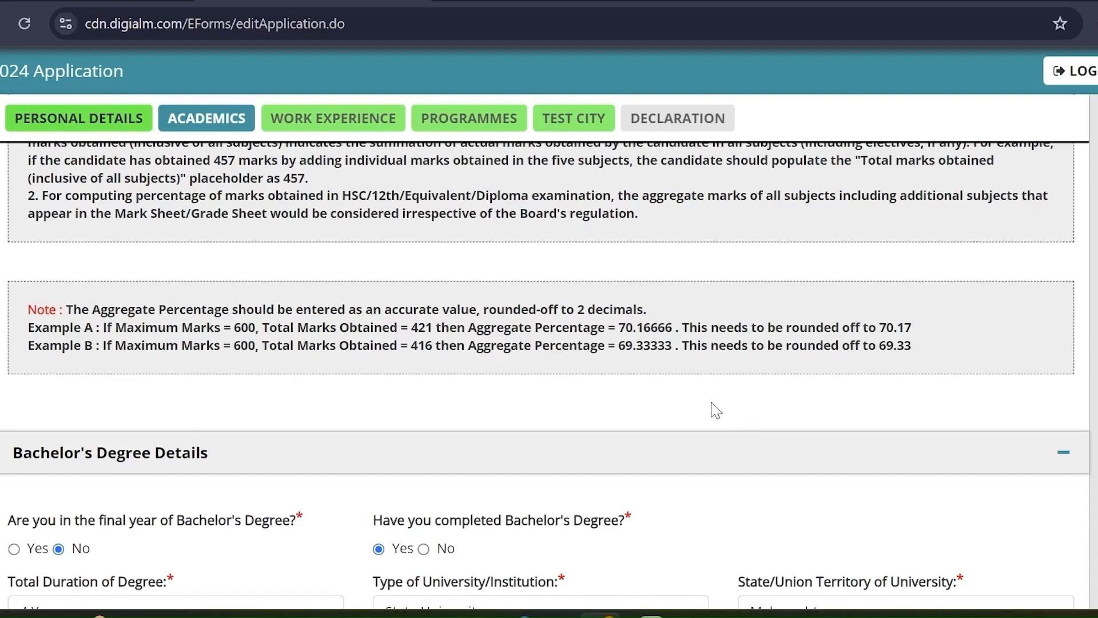
scroll(596, 388, "down", 5)
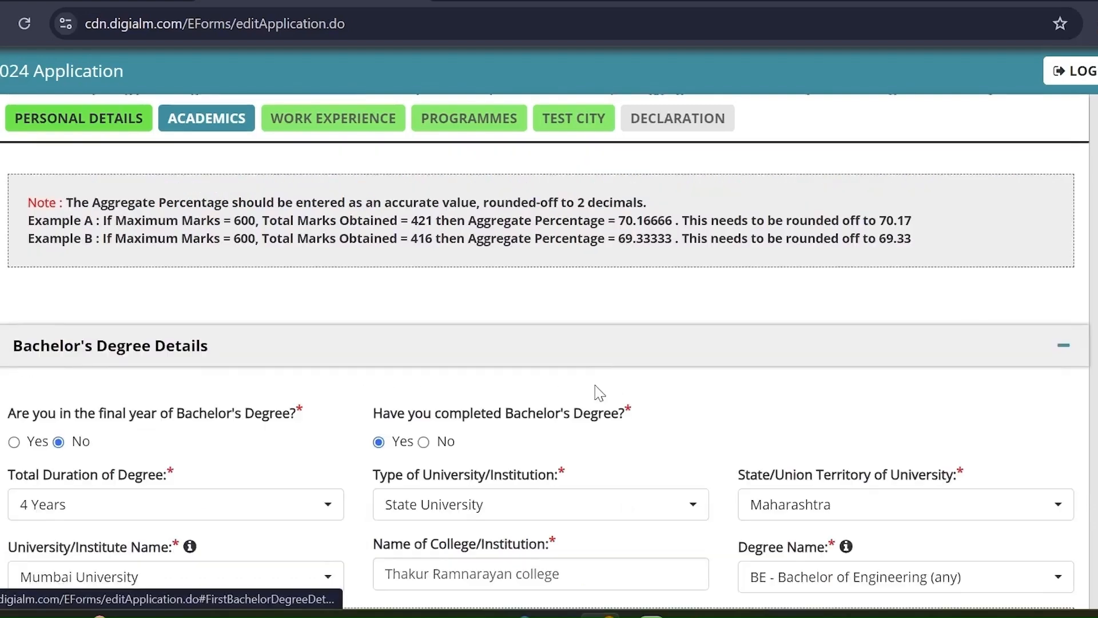
scroll(596, 393, "down", 2)
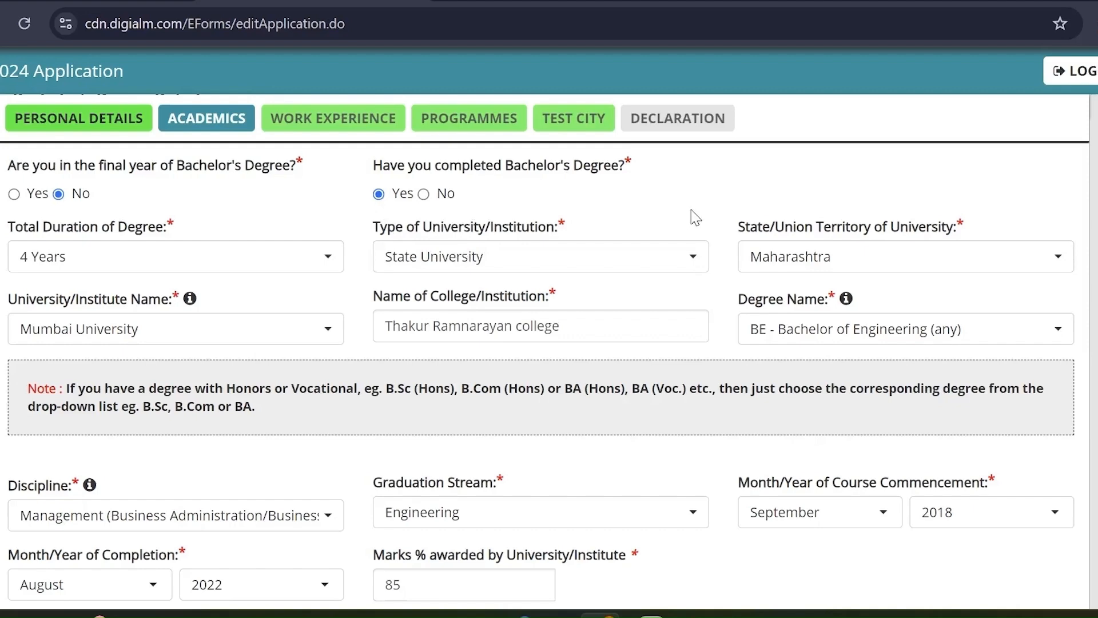
scroll(695, 217, "down", 2)
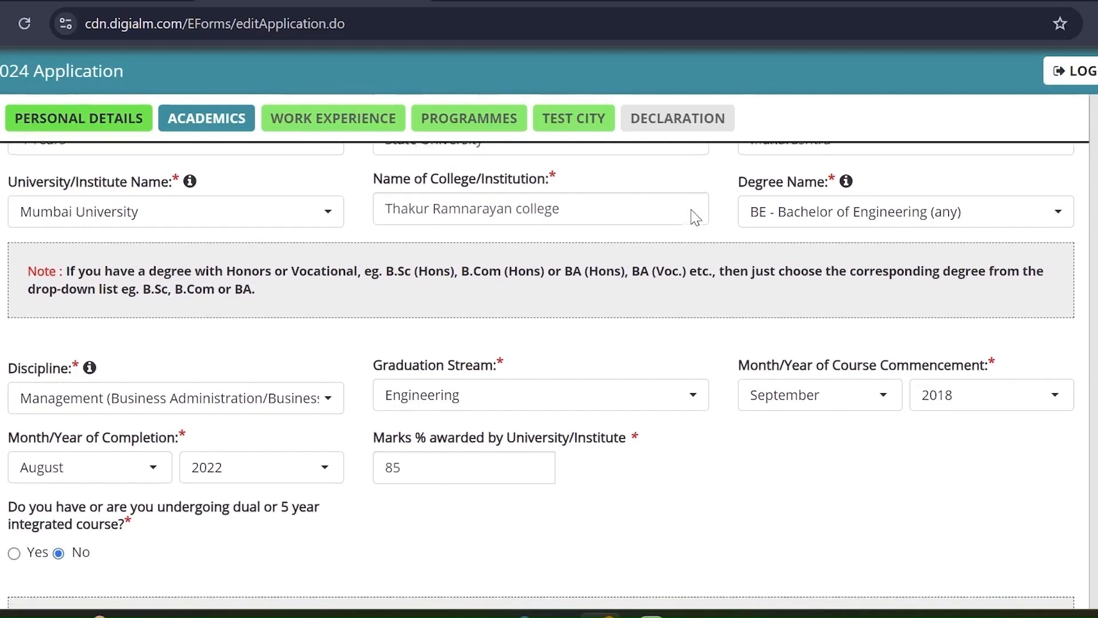
scroll(399, 373, "down", 1)
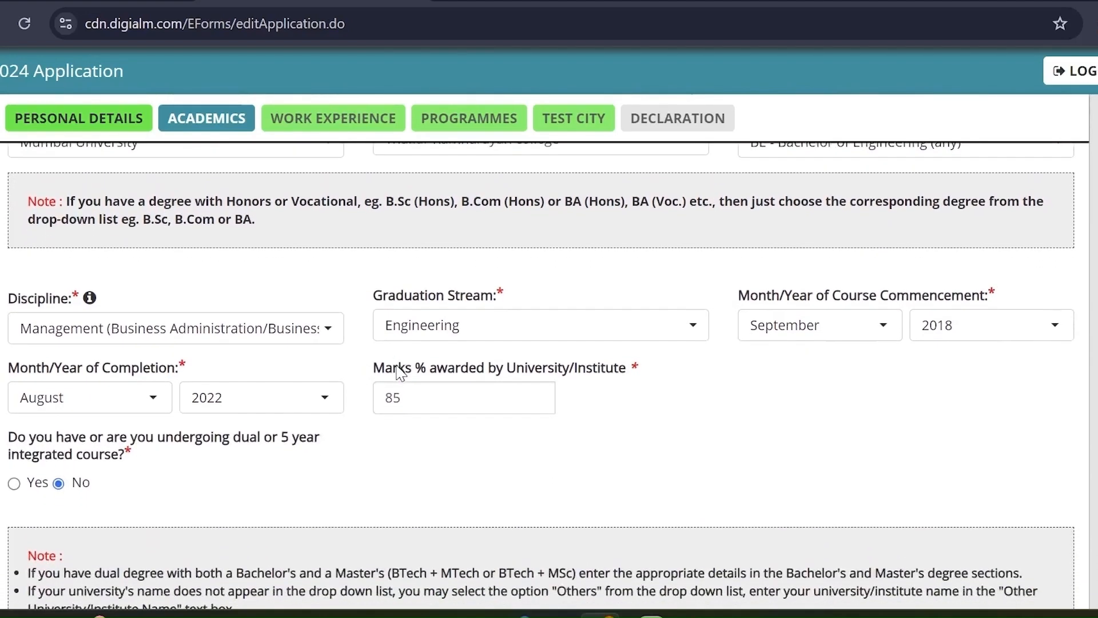
scroll(404, 461, "down", 5)
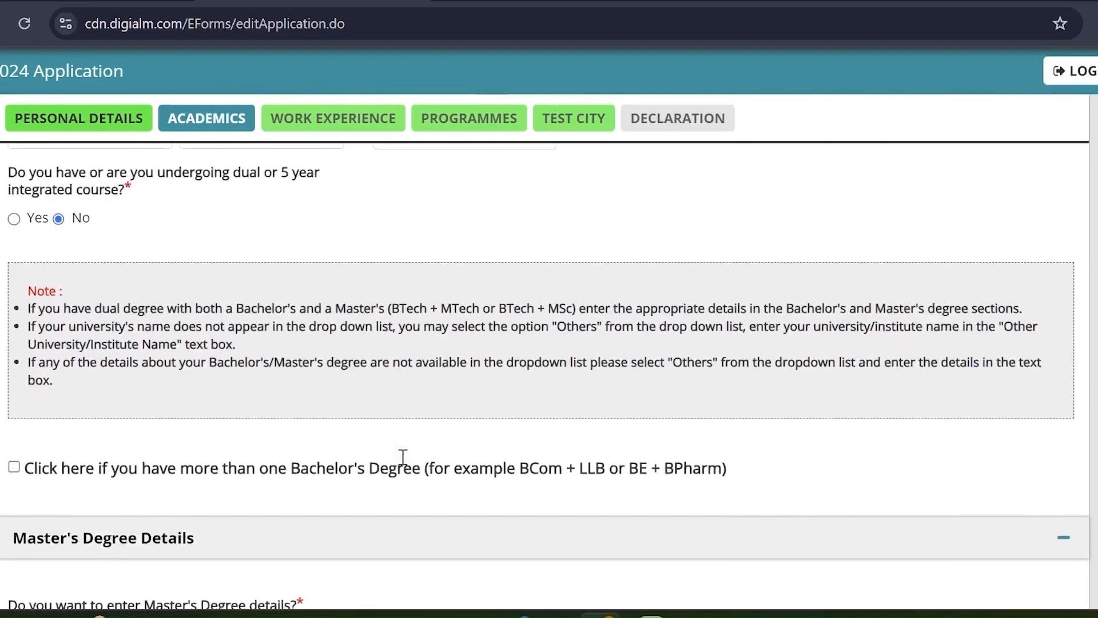
scroll(406, 465, "down", 2)
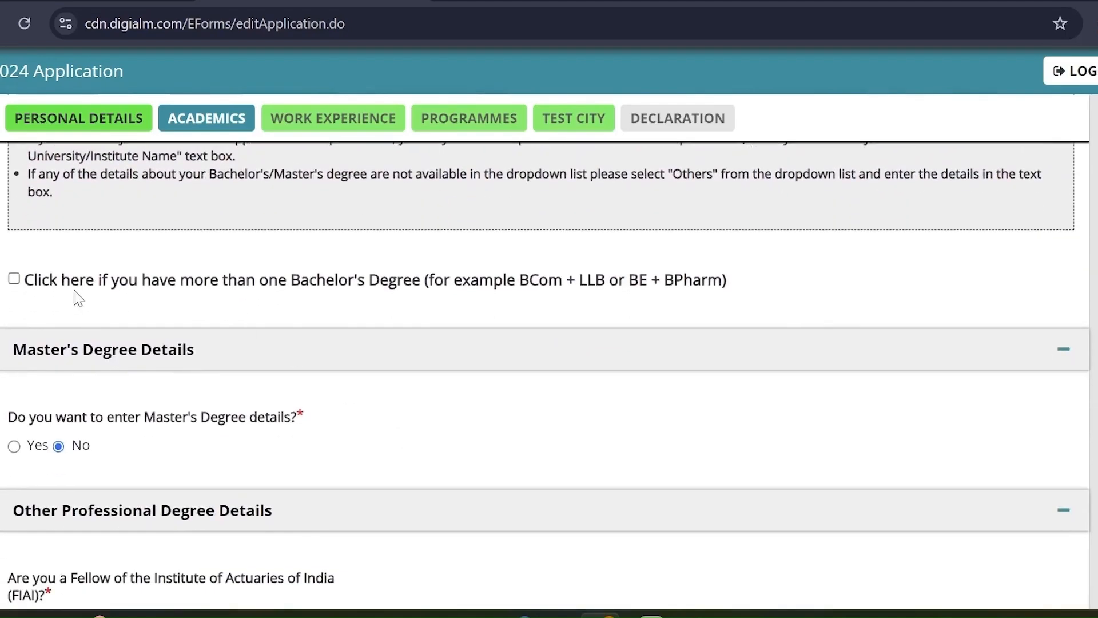
left_click(14, 279)
scroll(251, 403, "down", 1)
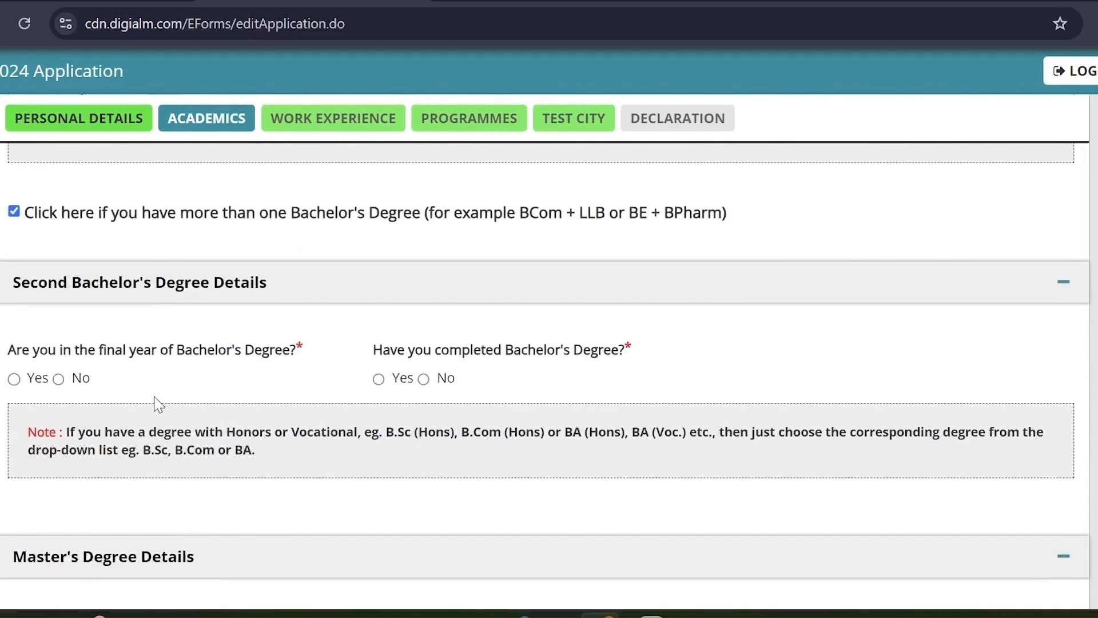
left_click(14, 211)
scroll(97, 321, "down", 2)
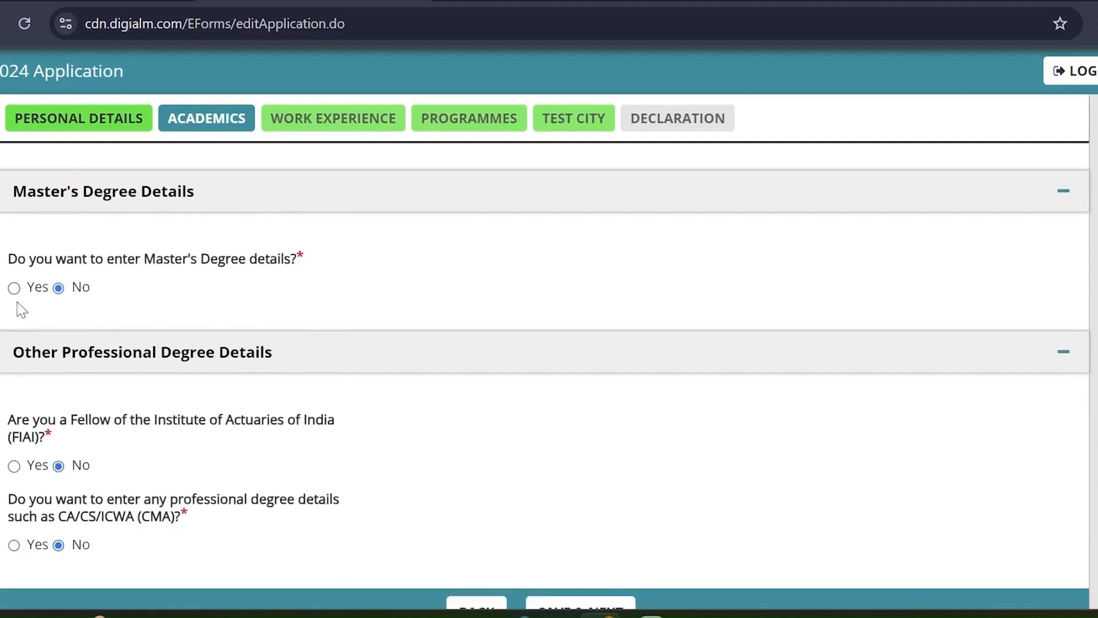
left_click(16, 289)
scroll(264, 345, "down", 1)
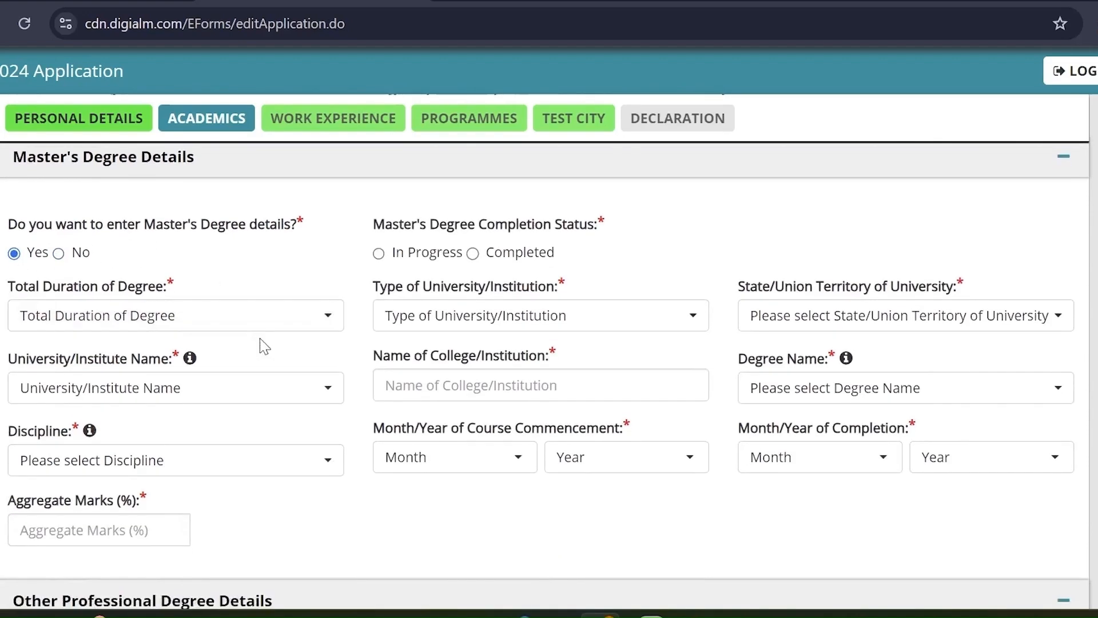
left_click(59, 253)
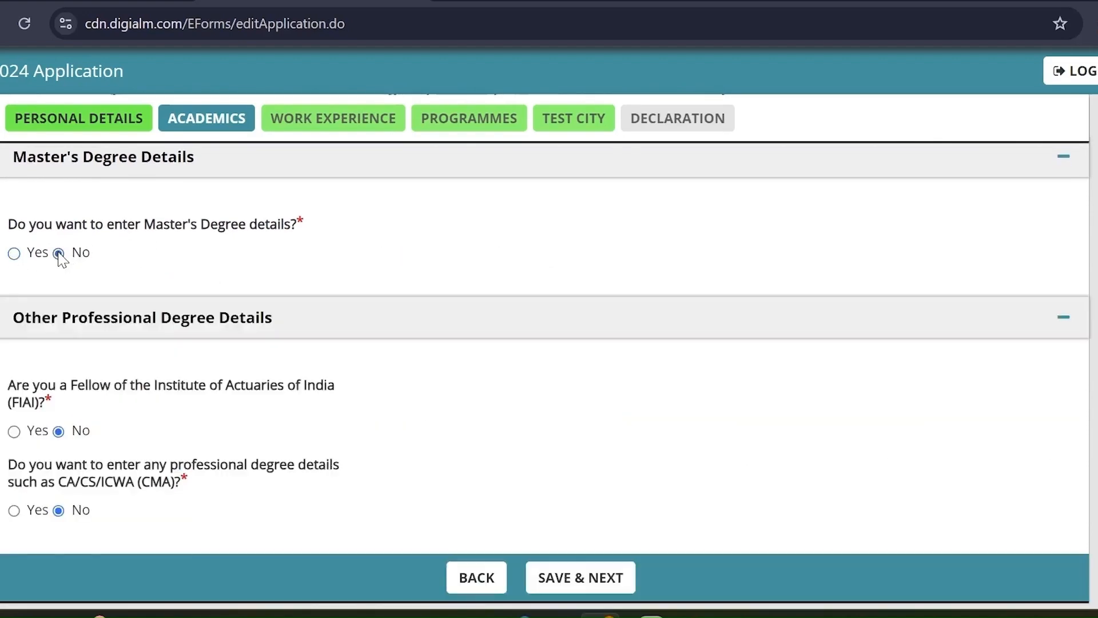
scroll(189, 326, "down", 1)
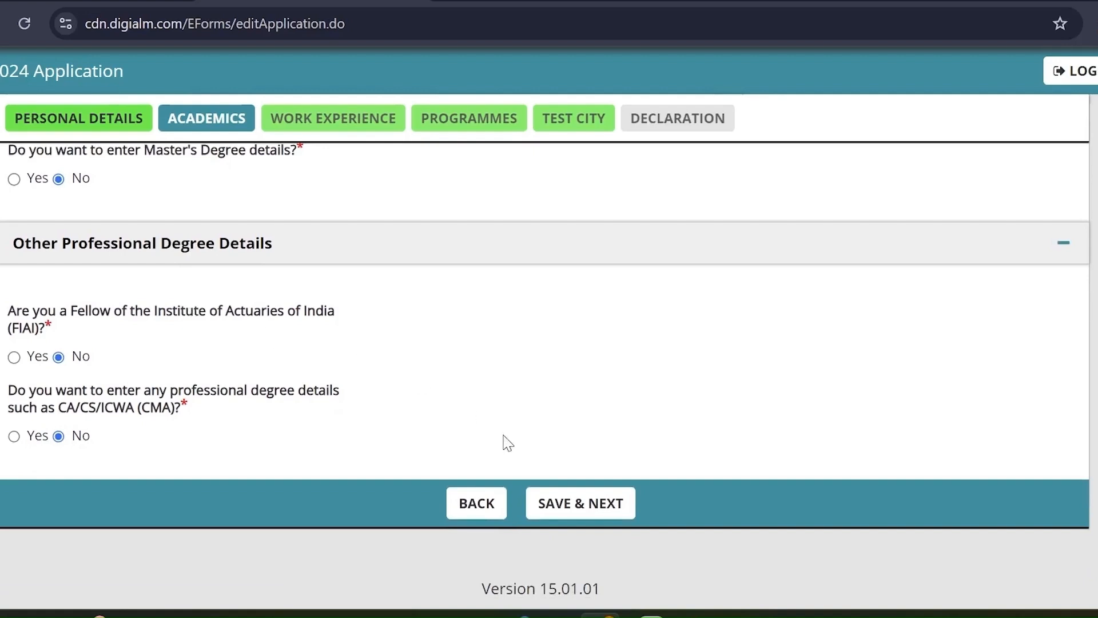
left_click(616, 503)
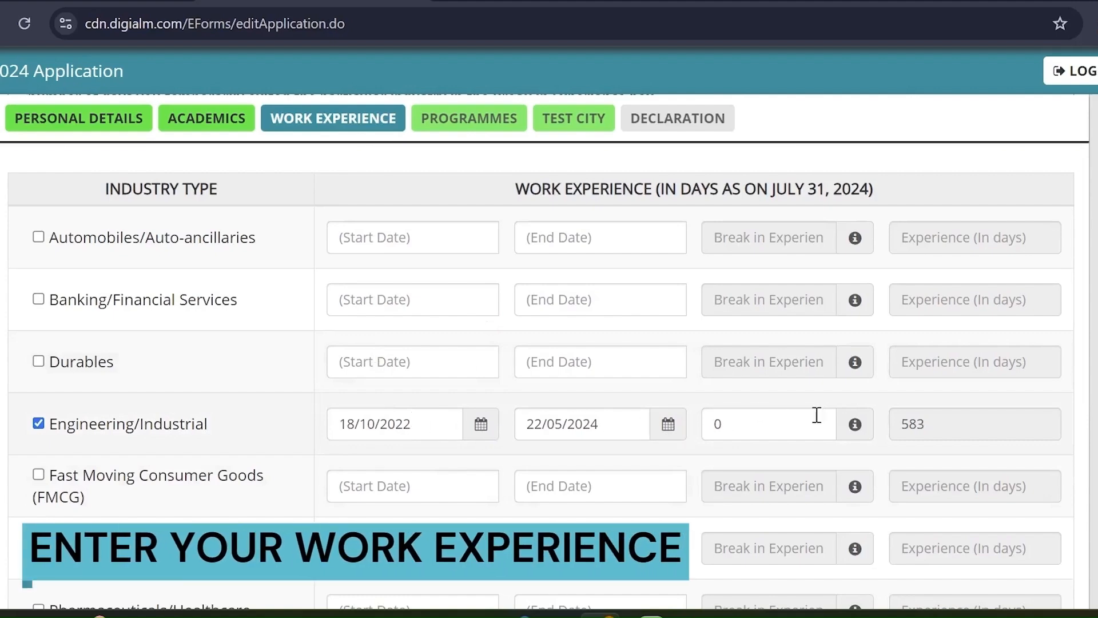
scroll(660, 492, "down", 8)
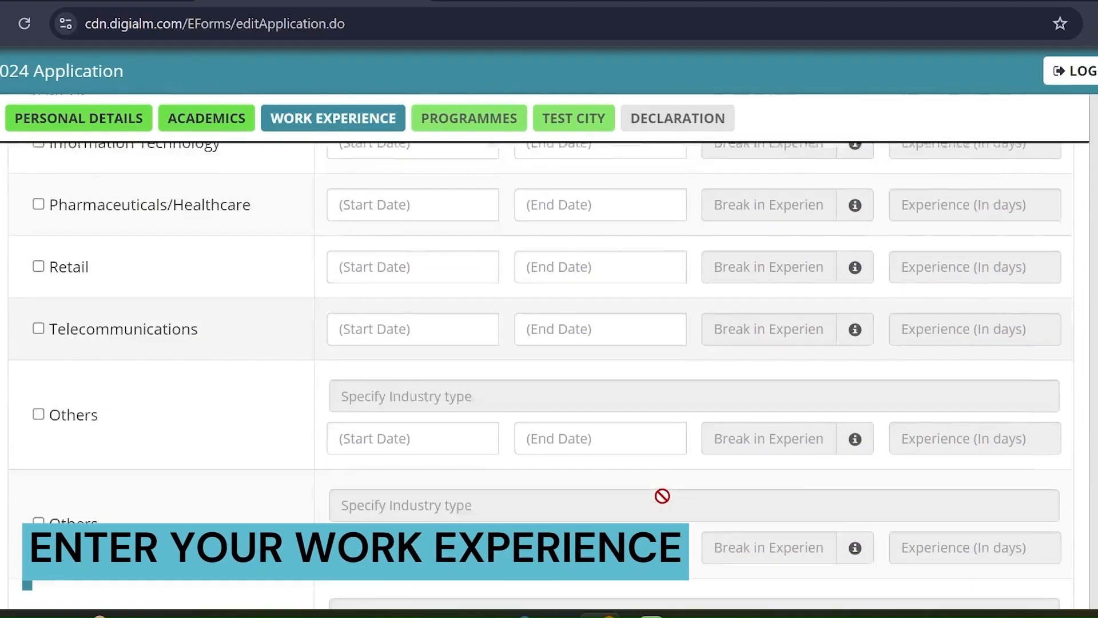
scroll(663, 495, "down", 3)
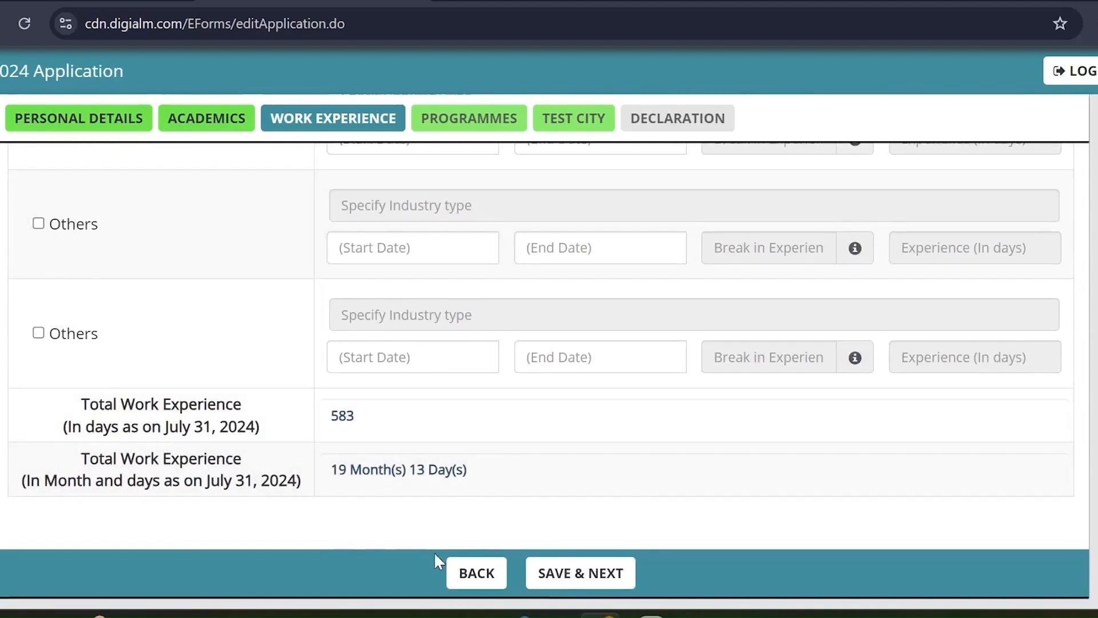
Save work experience and apply to IIM Ahmedabad PGP with Mumbai and Delhi interview cities.
left_click(586, 579)
left_click(315, 433)
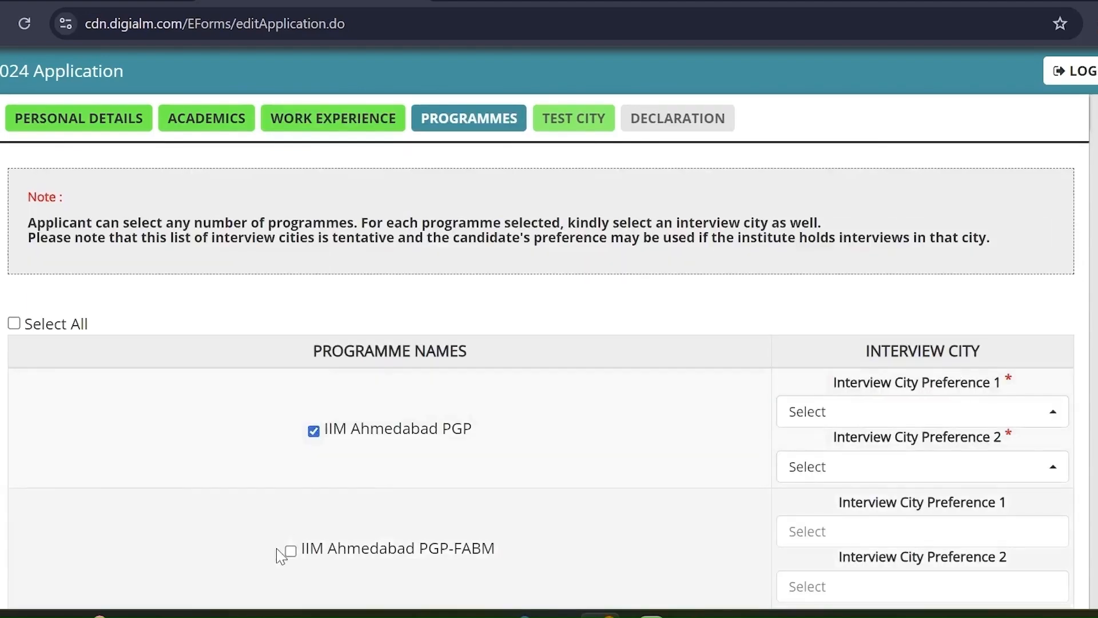
left_click(290, 551)
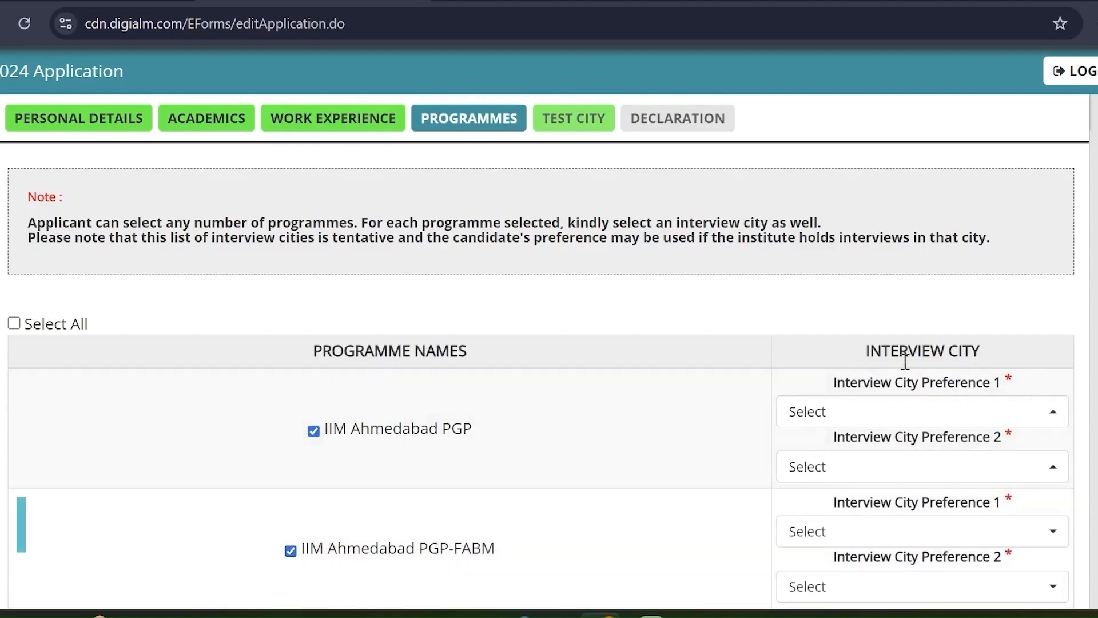
left_click(902, 410)
left_click(869, 384)
left_click(804, 464)
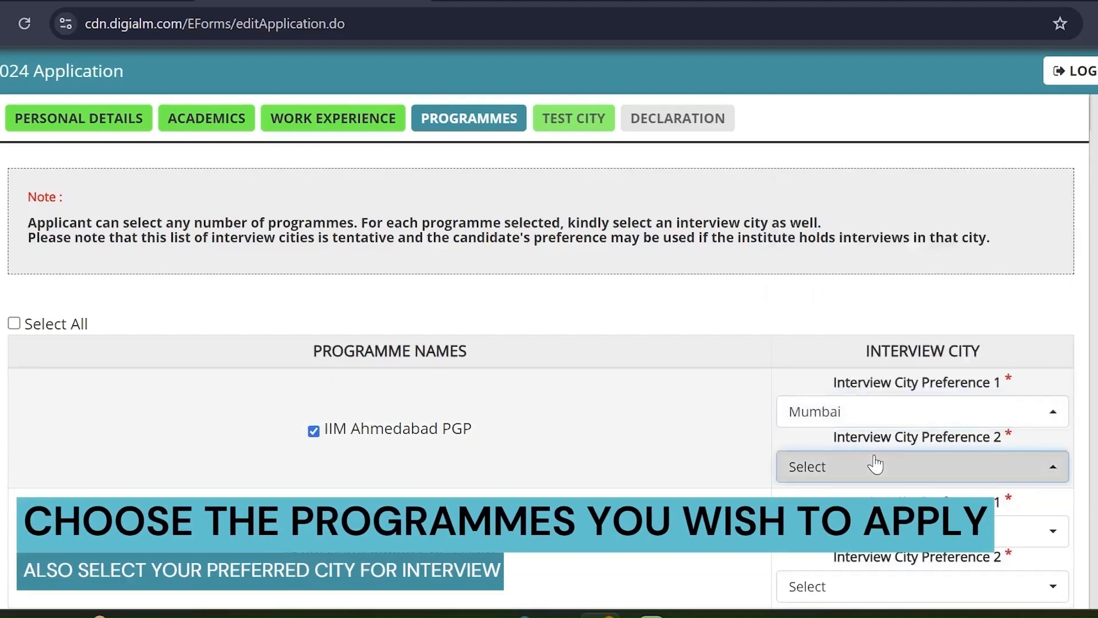
left_click(793, 355)
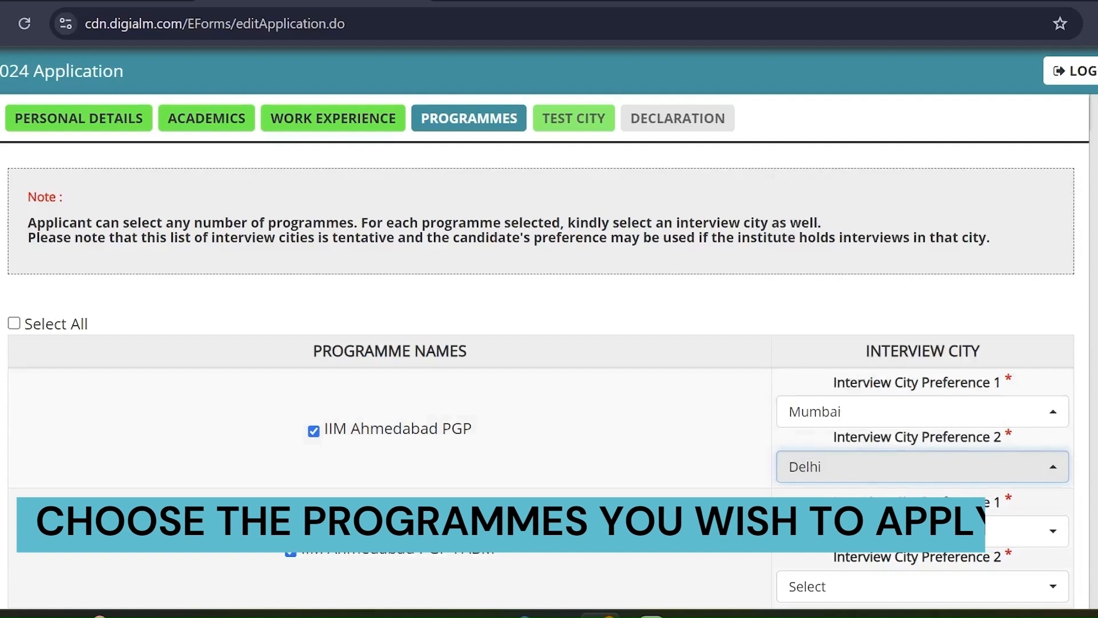
scroll(871, 515, "down", 5)
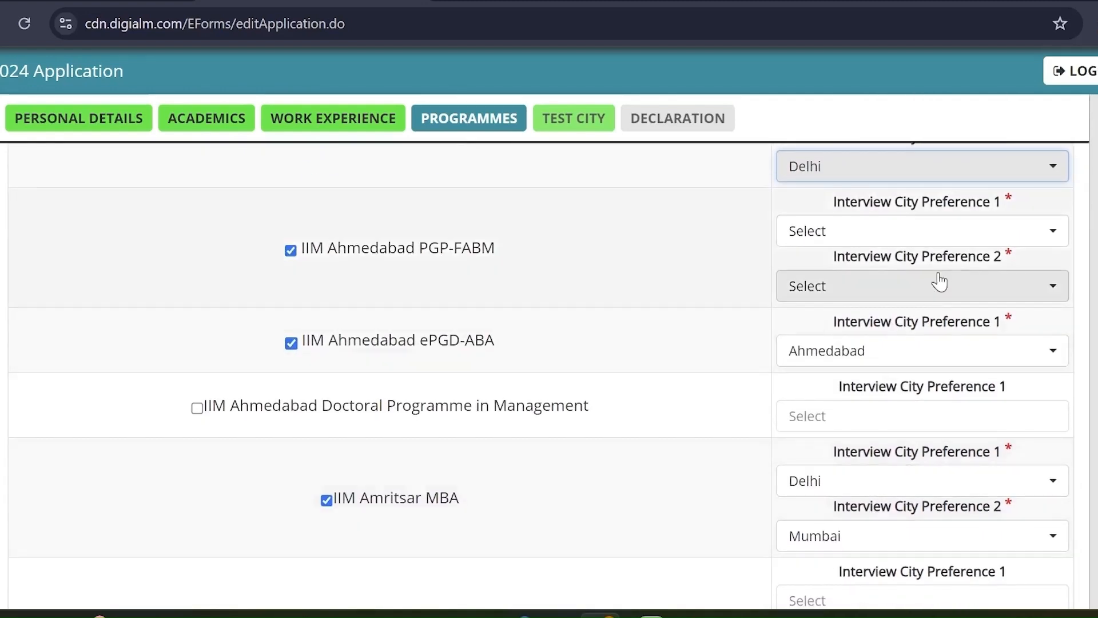
left_click(291, 250)
Add IIM Kashipur MBA with Mumbai and Delhi interview cities and save the programme choices.
scroll(400, 326, "down", 20)
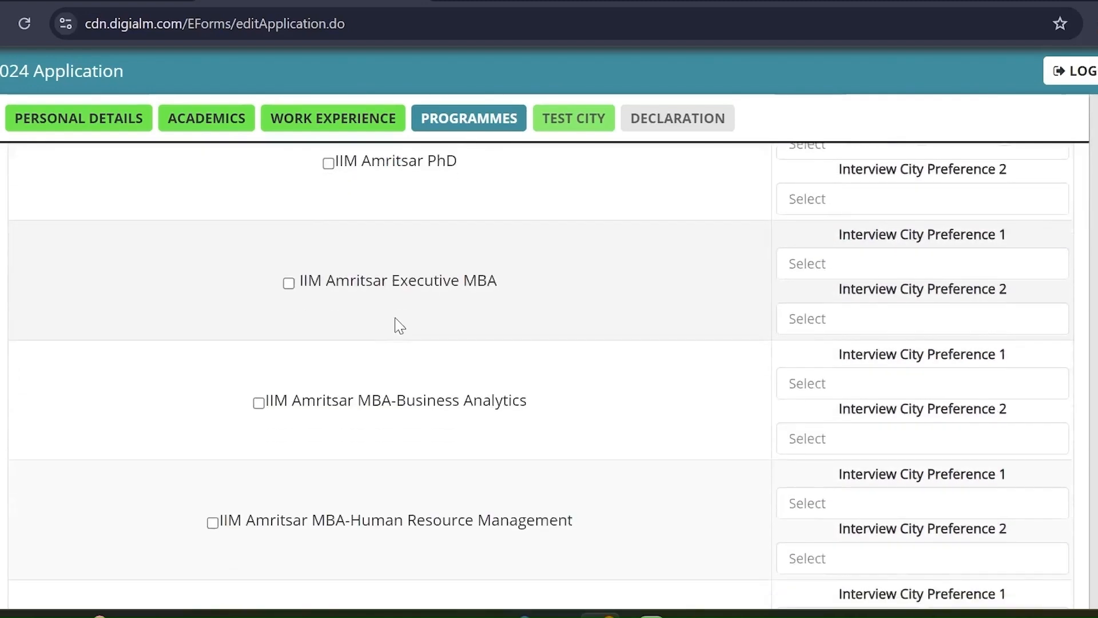
scroll(399, 326, "down", 20)
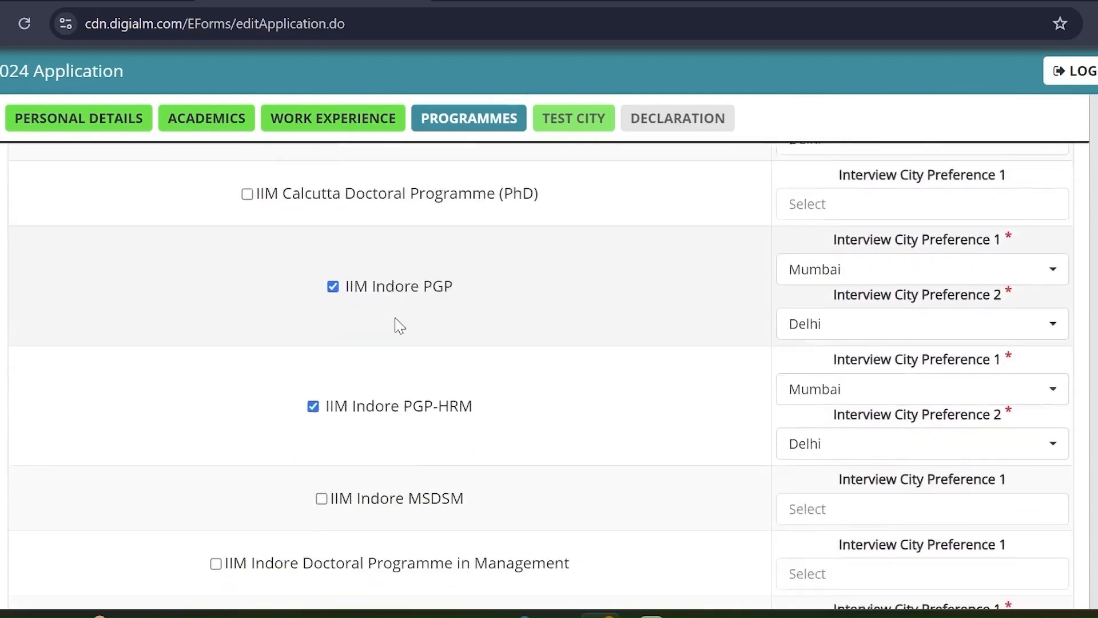
scroll(400, 325, "down", 1)
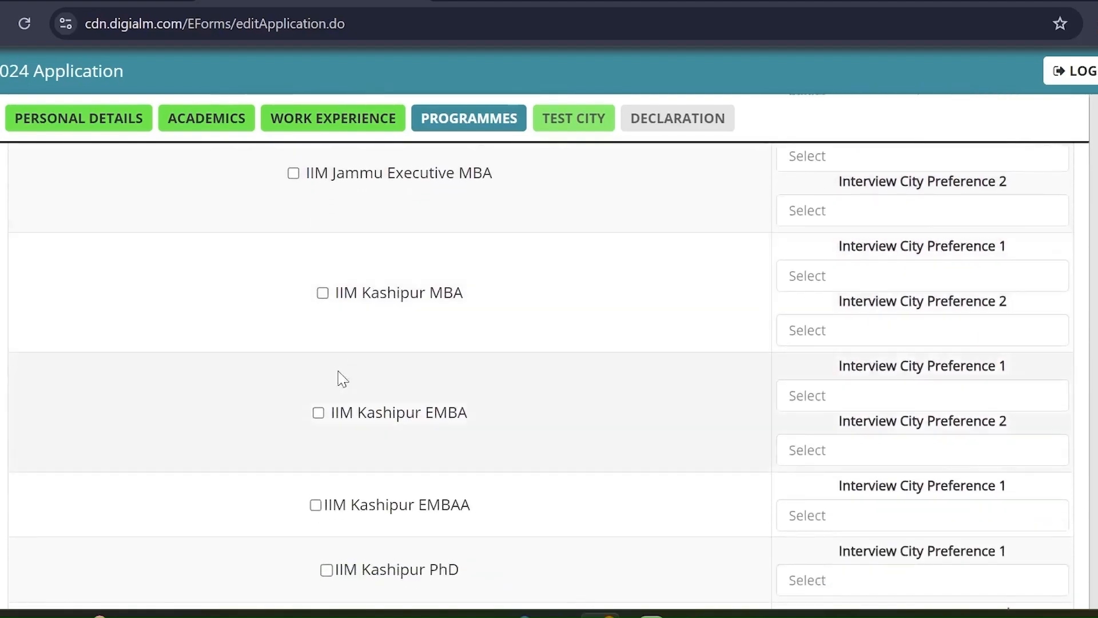
left_click(322, 293)
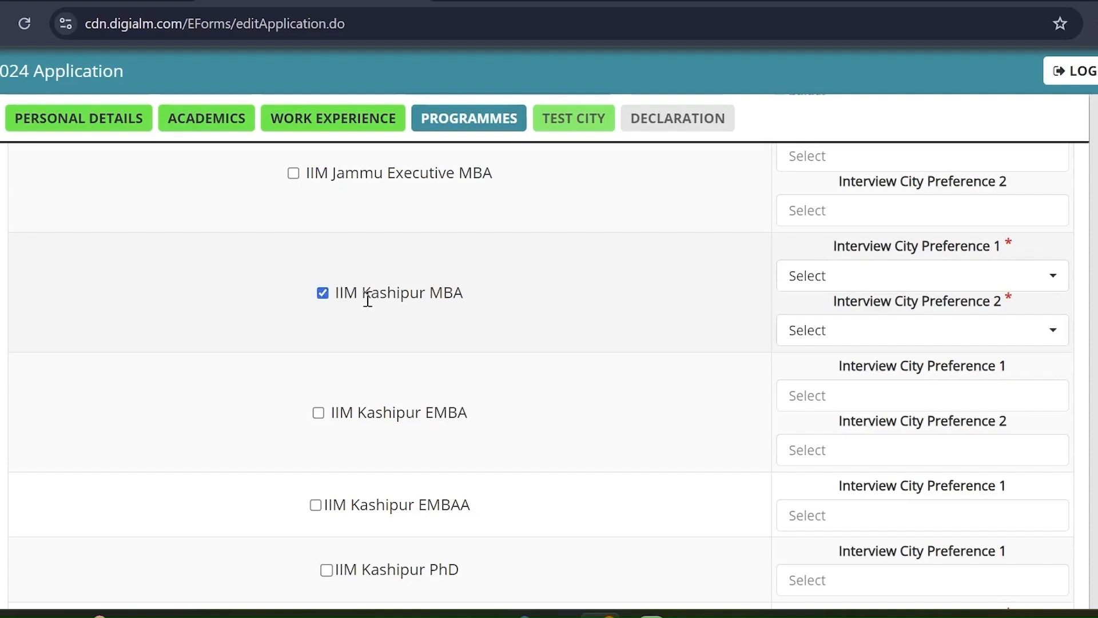
left_click(858, 280)
left_click(811, 476)
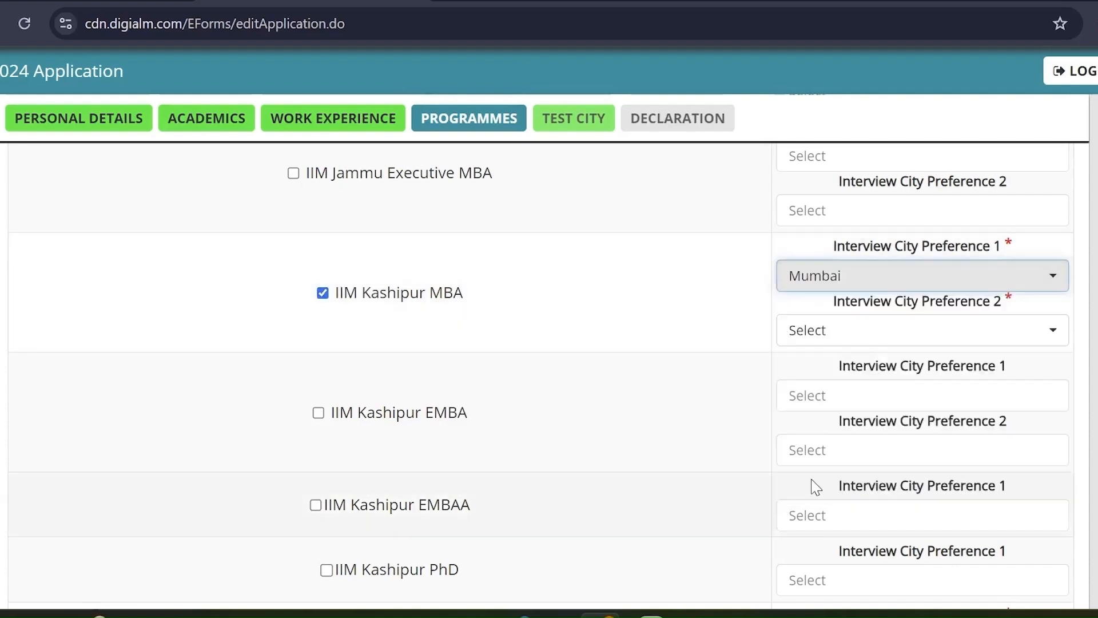
left_click(865, 329)
left_click(832, 482)
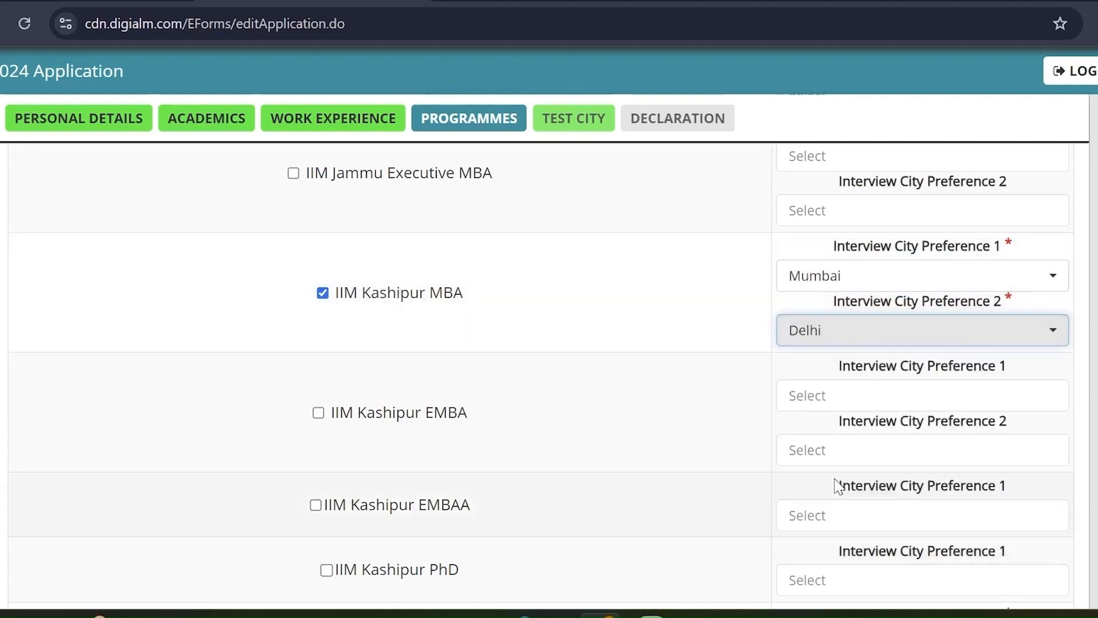
scroll(709, 385, "down", 20)
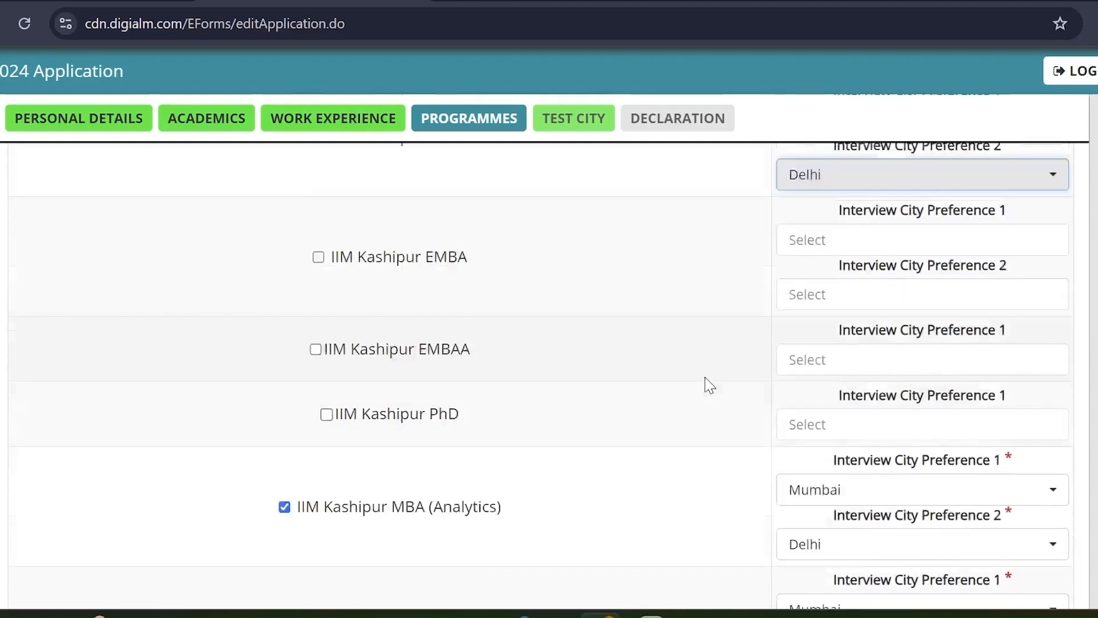
scroll(709, 385, "down", 20)
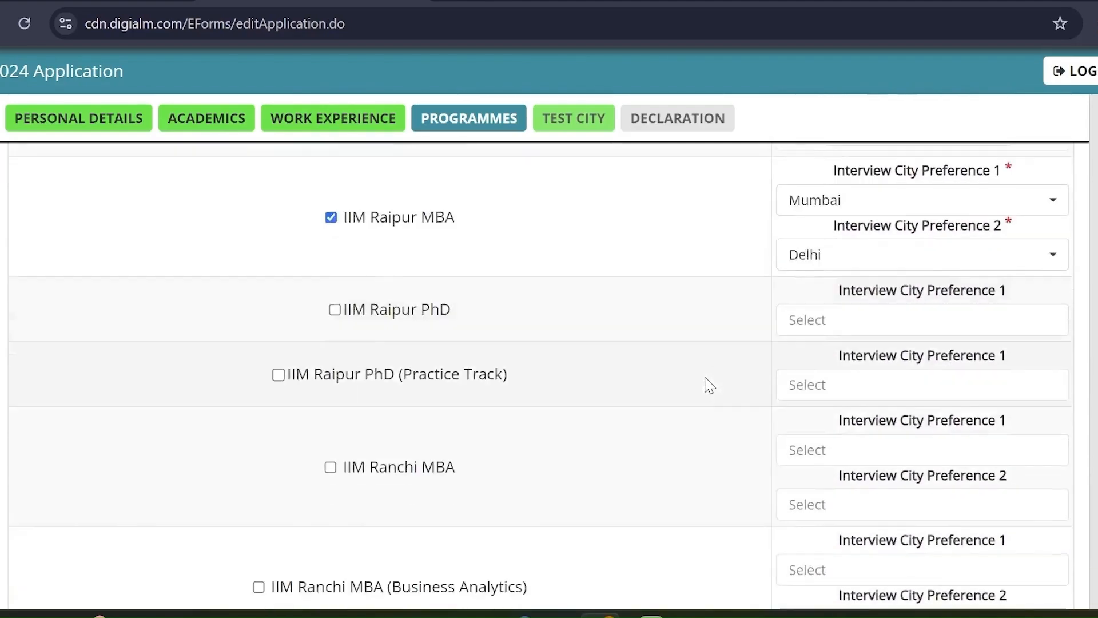
scroll(710, 385, "down", 20)
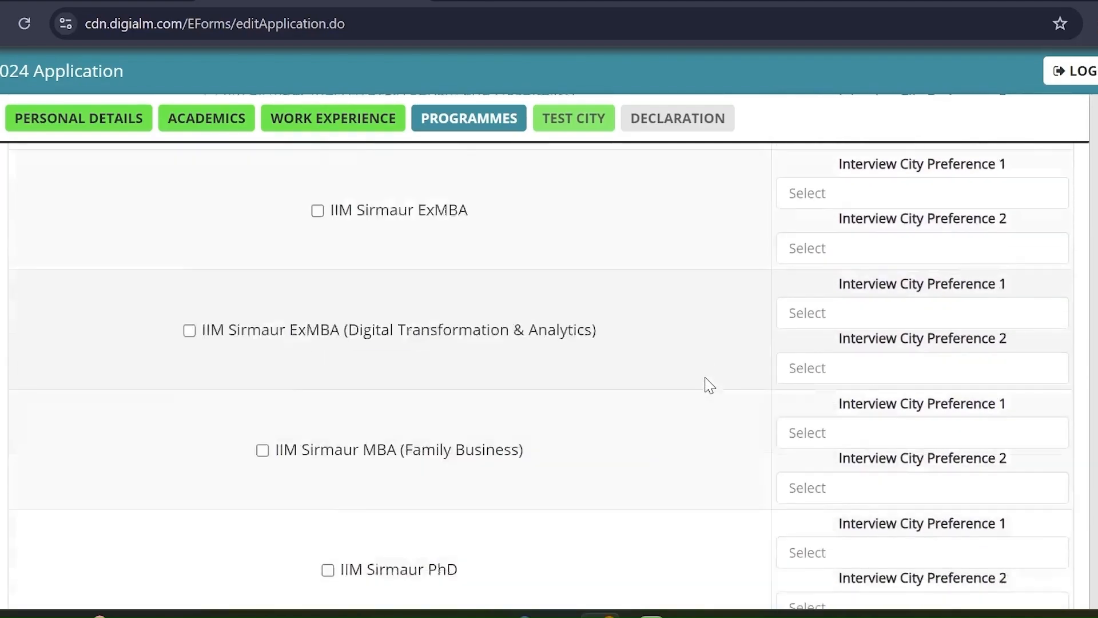
left_click(586, 493)
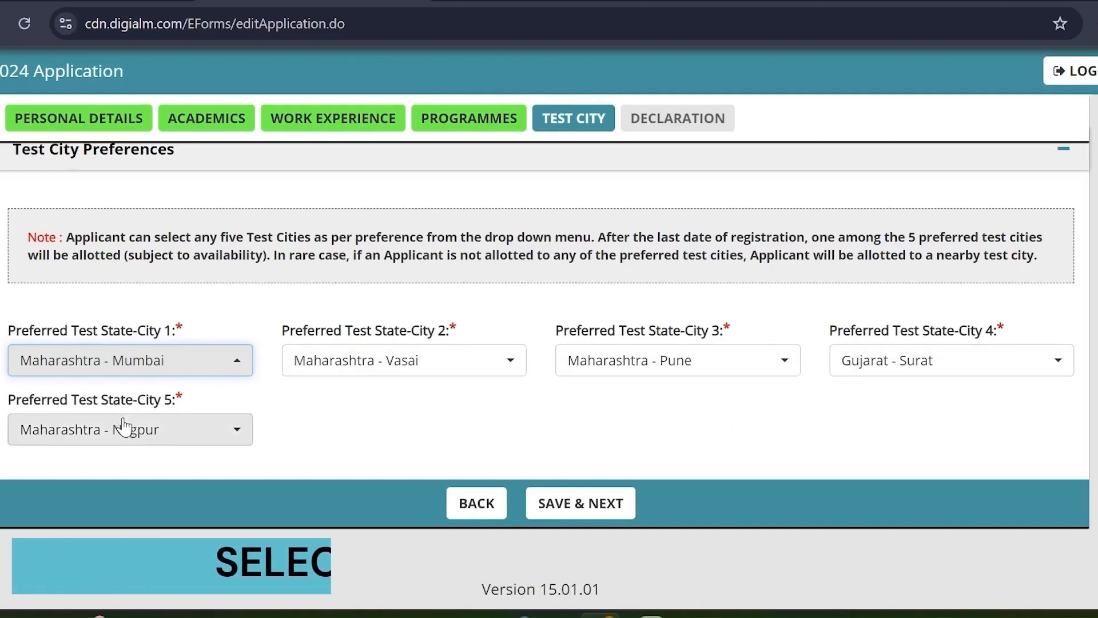
Keep Mumbai, Vasai, Pune, Surat and Nagpur as the test city preferences and save them.
left_click(591, 493)
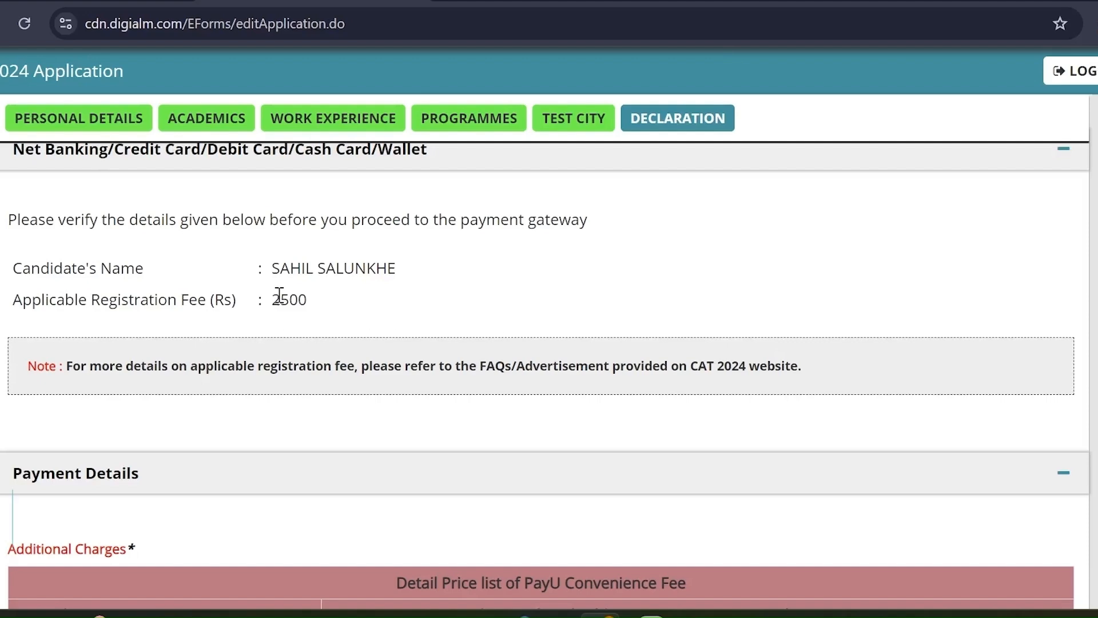
Scroll through the full application preview to the end and close it.
scroll(338, 314, "down", 8)
scroll(338, 313, "up", 1)
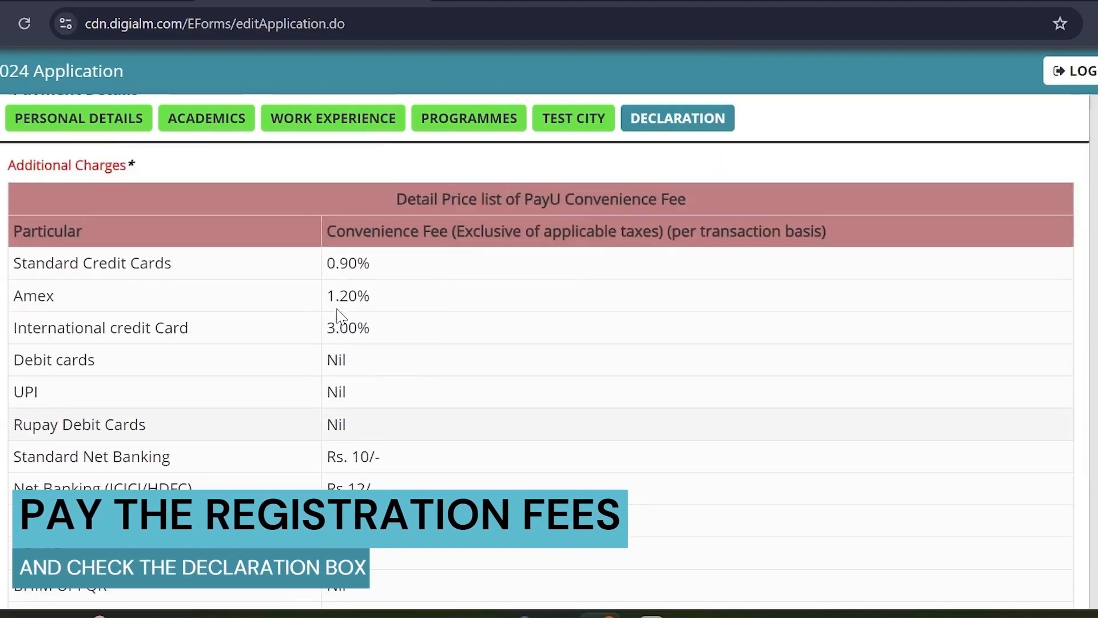
scroll(338, 313, "down", 5)
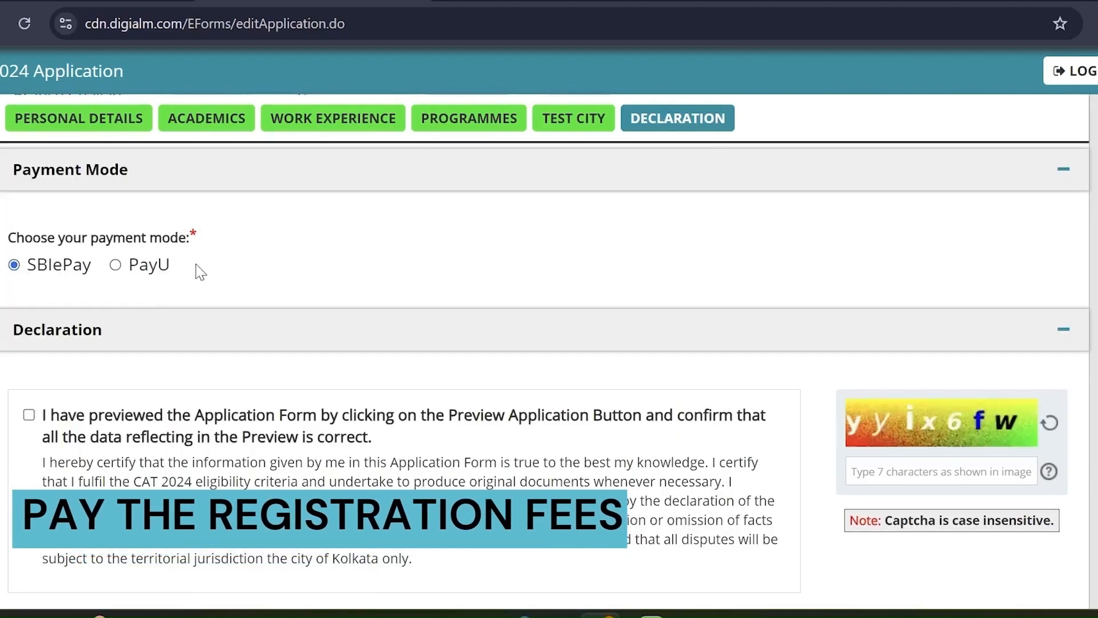
scroll(201, 270, "down", 3)
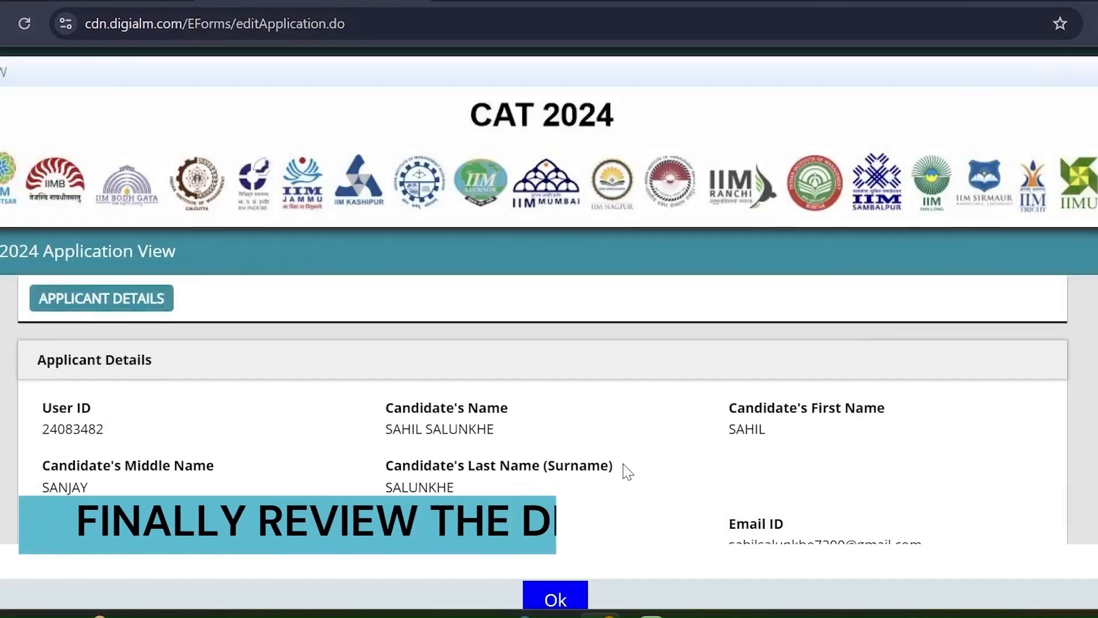
scroll(626, 470, "down", 4)
scroll(625, 467, "down", 20)
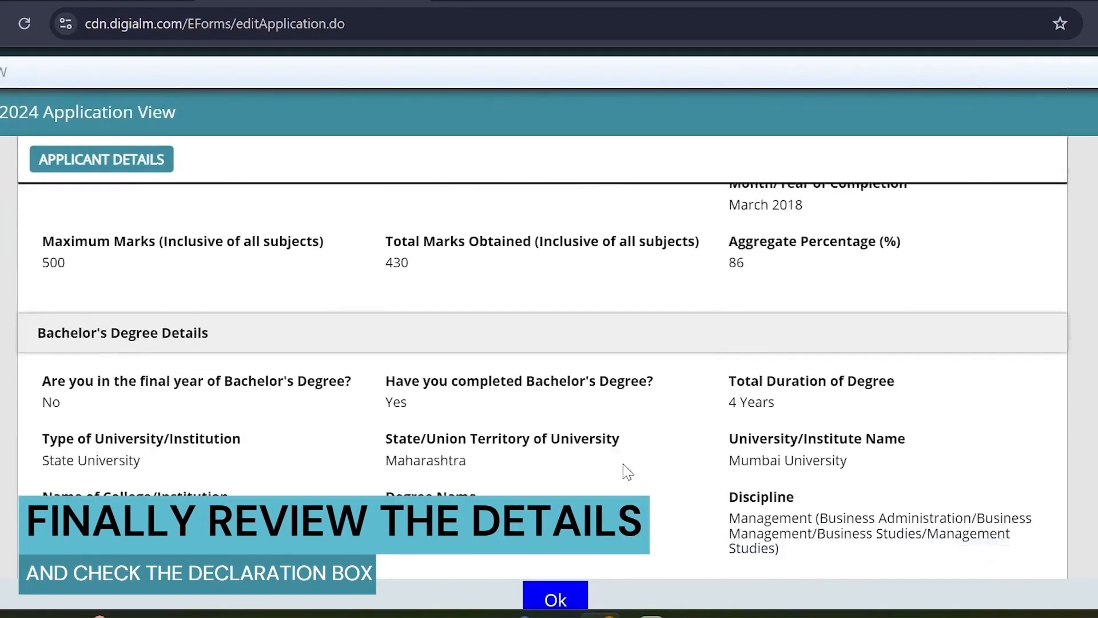
scroll(625, 467, "down", 10)
left_click(559, 597)
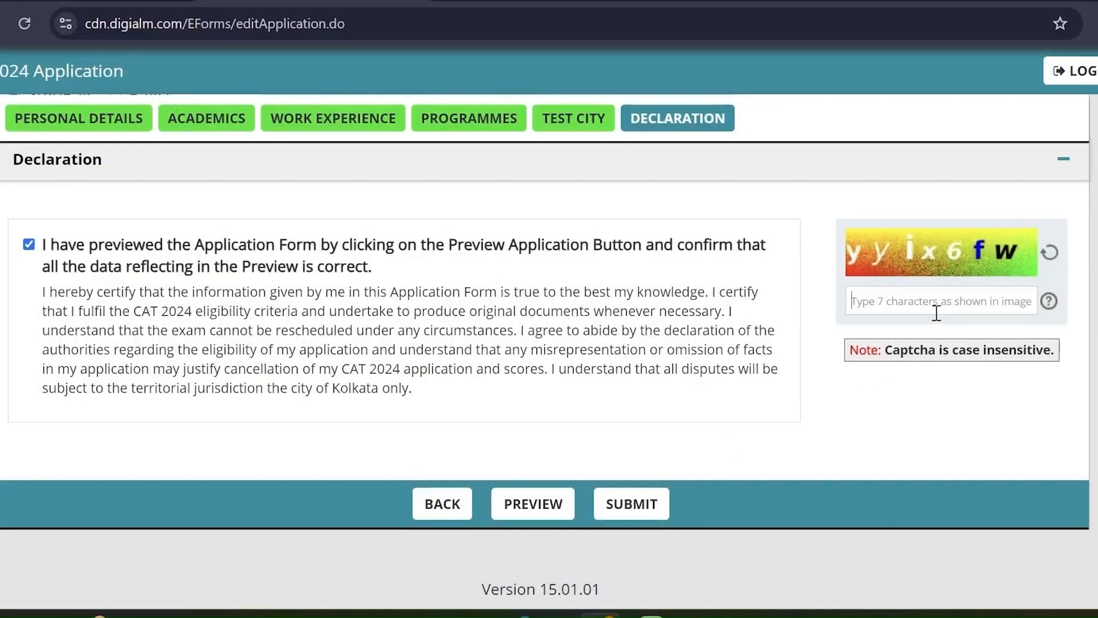